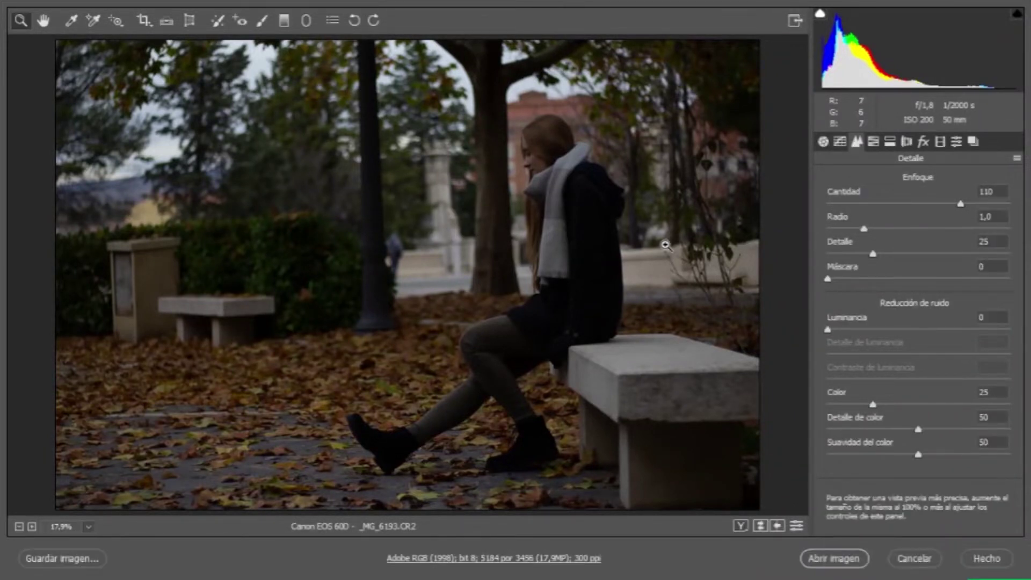
Lower the sharpening Cantidad to 36
{"action": "left_click", "coordinate": [823, 143]}
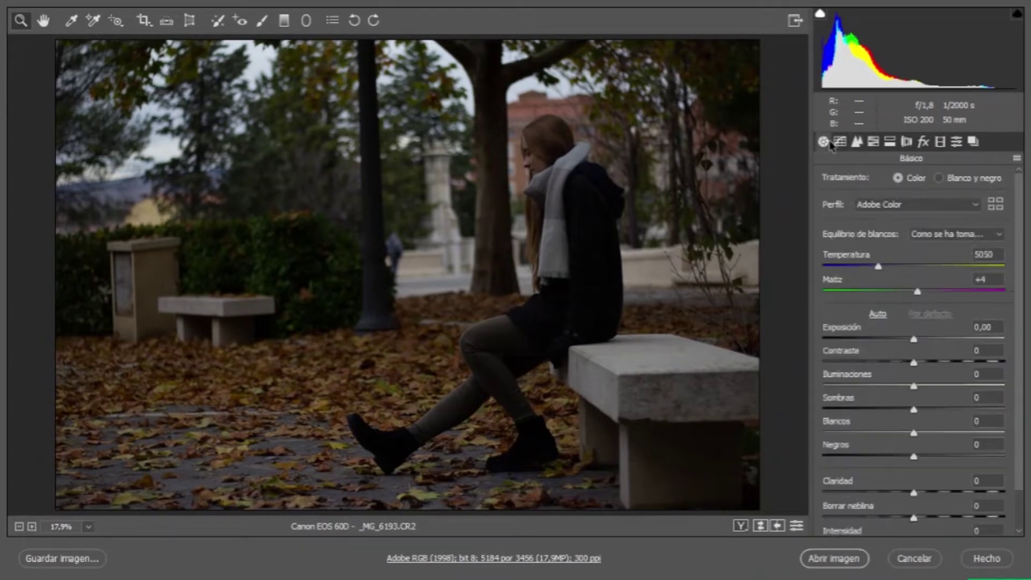
{"action": "left_click", "coordinate": [859, 142]}
{"action": "left_click_drag", "start_coordinate": [960, 203], "coordinate": [879, 211]}
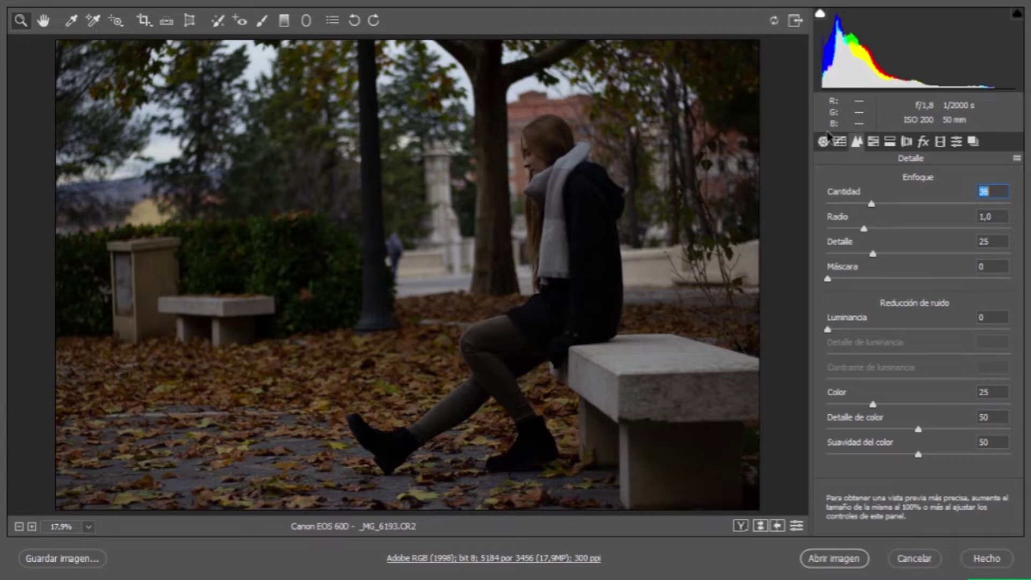
{"action": "left_click", "coordinate": [823, 142]}
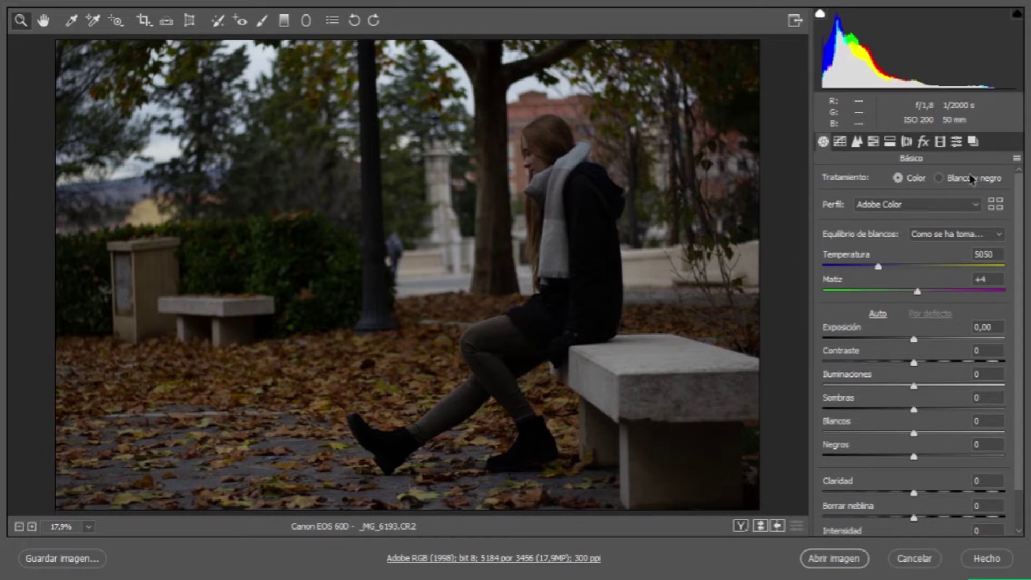
Judge the sharpening on the woman's face and scarf, set Cantidad to 98, and fit the whole photo in view
{"action": "left_click", "coordinate": [857, 141]}
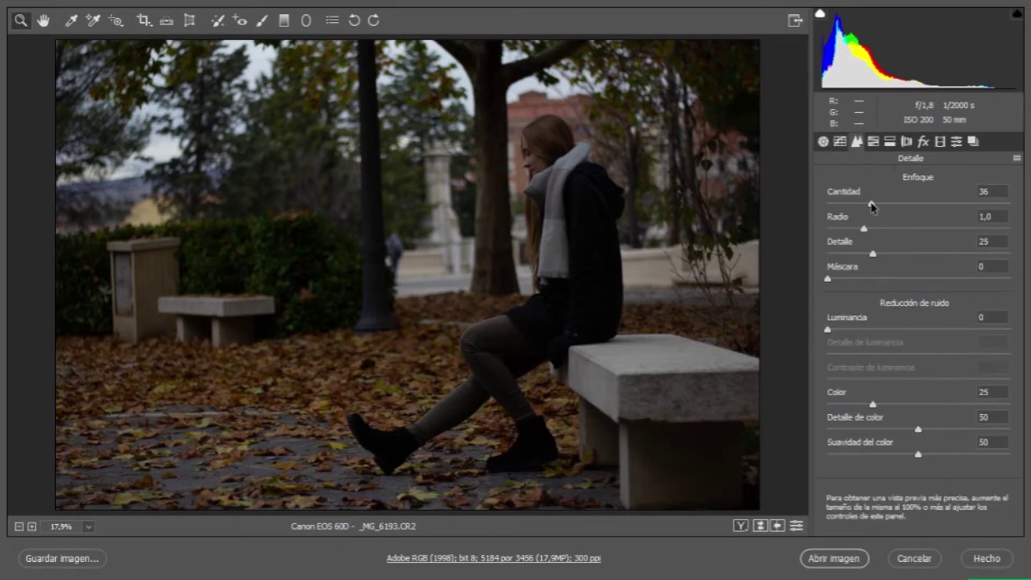
{"action": "left_click_drag", "start_coordinate": [895, 206], "coordinate": [929, 206]}
{"action": "scroll", "coordinate": [649, 205], "scroll_direction": "down", "scroll_amount": 5}
{"action": "scroll", "coordinate": [692, 187], "scroll_direction": "up", "scroll_amount": 5}
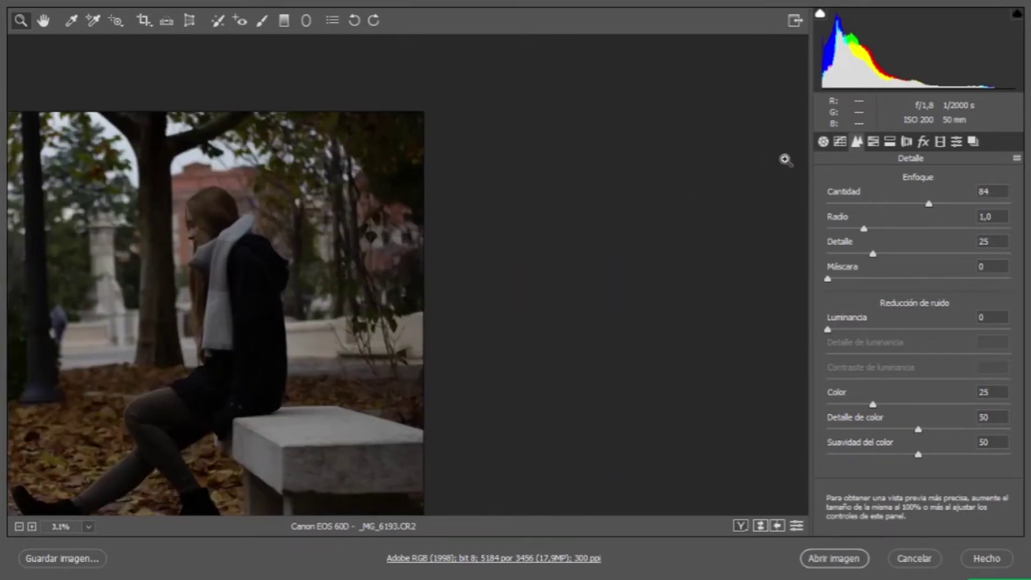
{"action": "scroll", "coordinate": [189, 266], "scroll_direction": "up", "scroll_amount": 1}
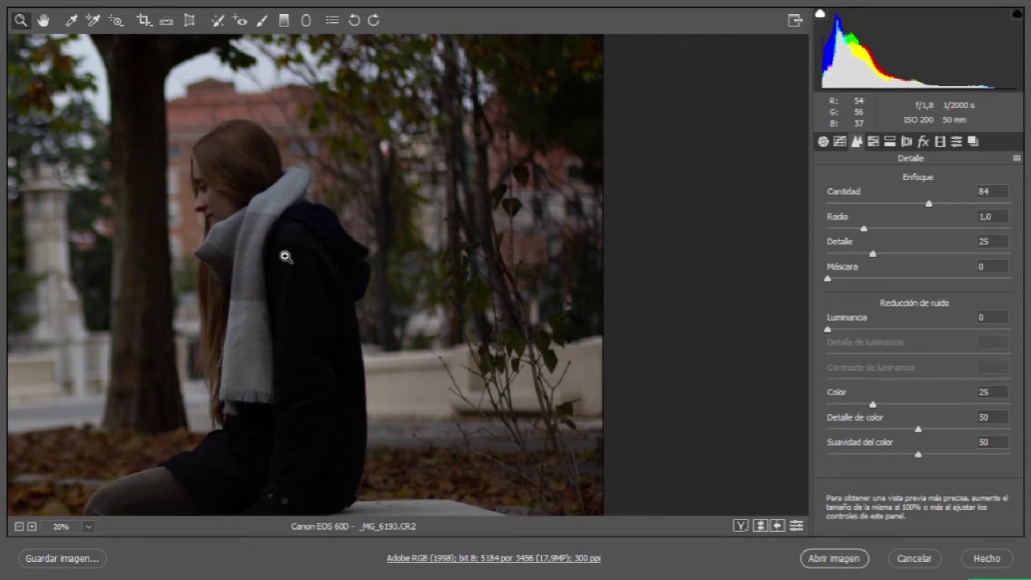
{"action": "scroll", "coordinate": [225, 269], "scroll_direction": "up", "scroll_amount": 5}
{"action": "left_click_drag", "start_coordinate": [932, 211], "coordinate": [1026, 217]}
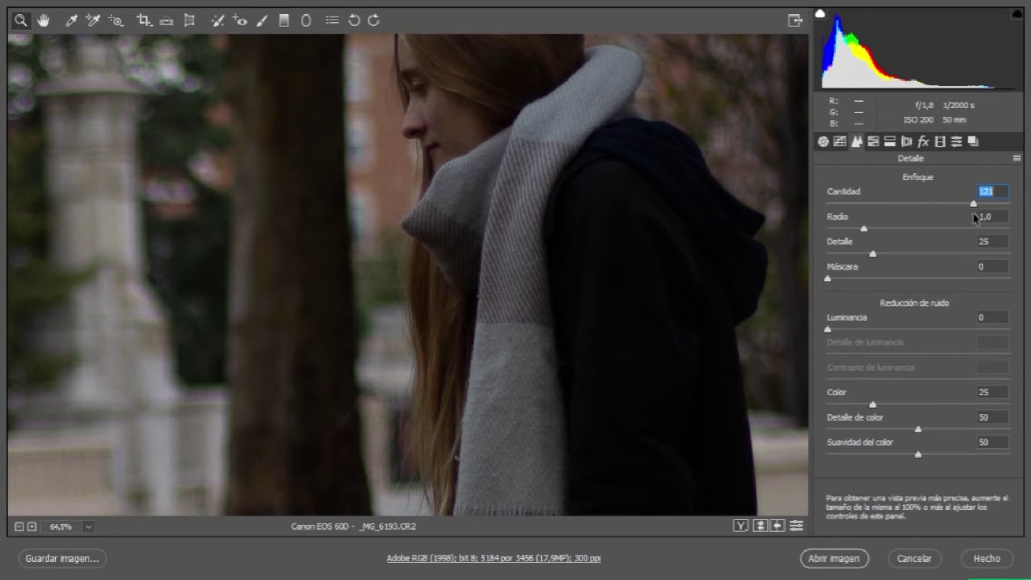
{"action": "left_click_drag", "start_coordinate": [963, 214], "coordinate": [946, 214]}
{"action": "right_click", "coordinate": [475, 129]}
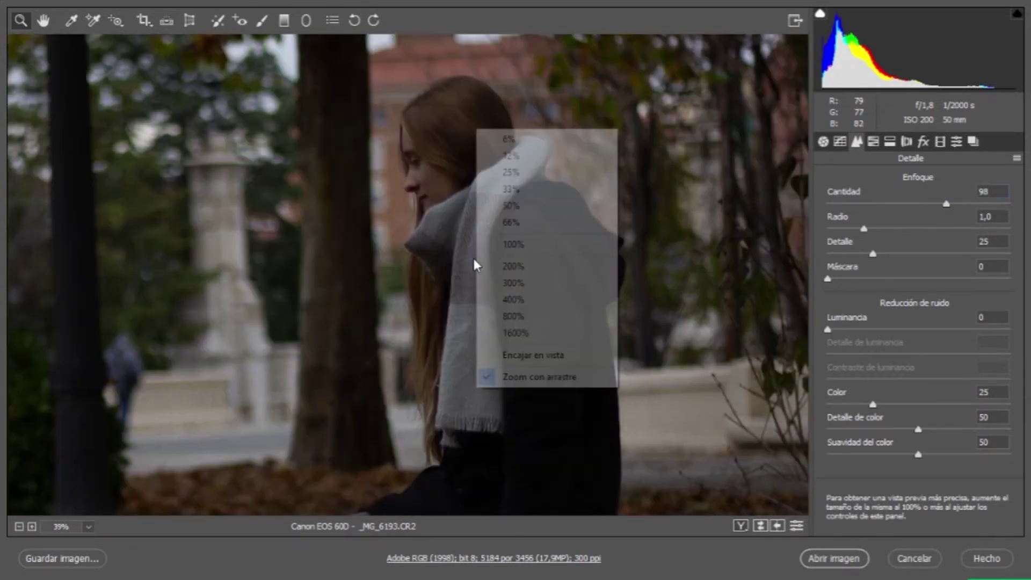
{"action": "left_click", "coordinate": [547, 355]}
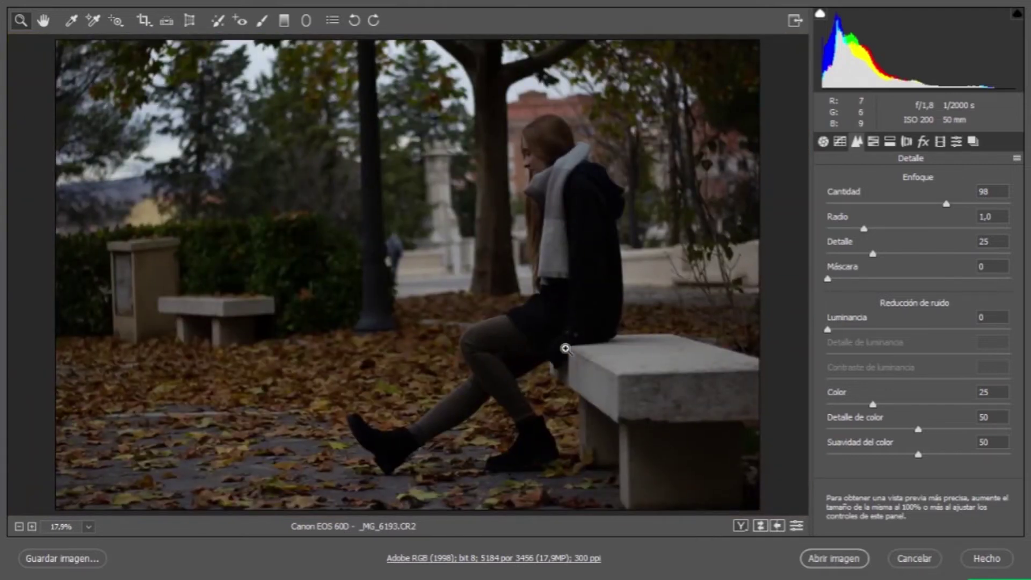
Set the basic tone values Negros to +53 and Blancos to -73
{"action": "left_click", "coordinate": [823, 142]}
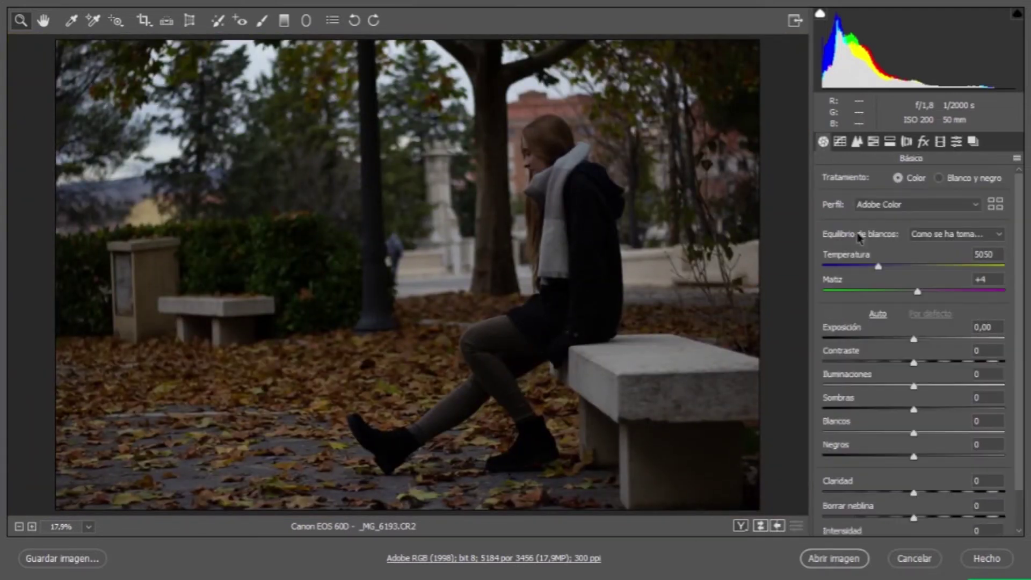
{"action": "scroll", "coordinate": [910, 427], "scroll_direction": "down", "scroll_amount": 2}
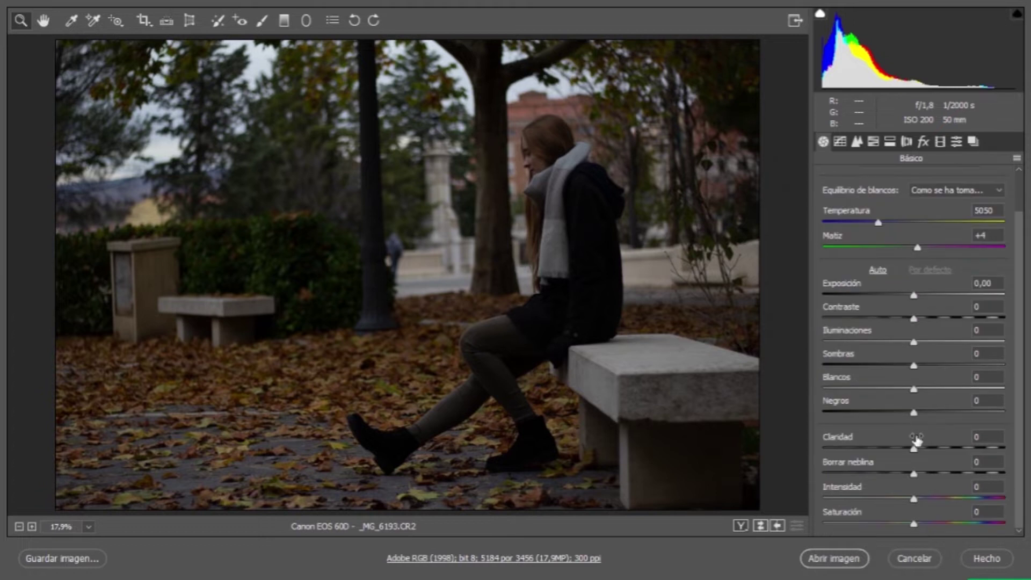
{"action": "left_click_drag", "start_coordinate": [915, 418], "coordinate": [962, 416]}
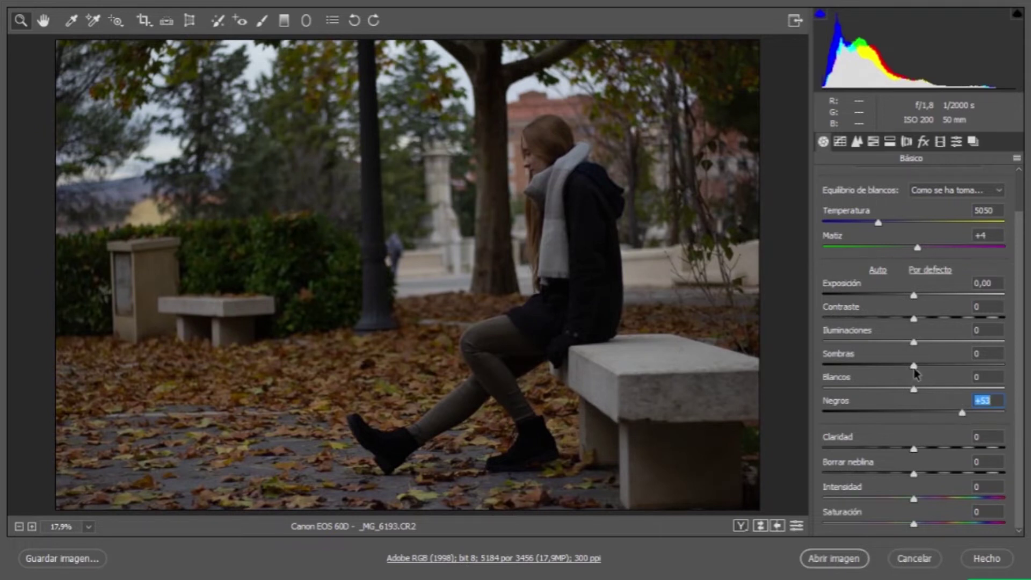
{"action": "left_click_drag", "start_coordinate": [913, 389], "coordinate": [1004, 389]}
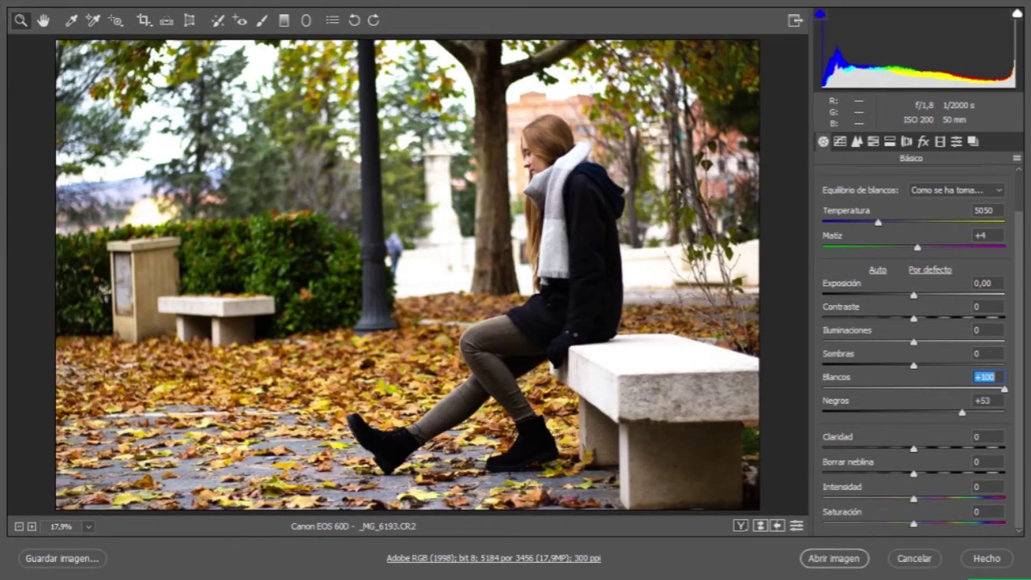
{"action": "left_click_drag", "start_coordinate": [1004, 388], "coordinate": [847, 413]}
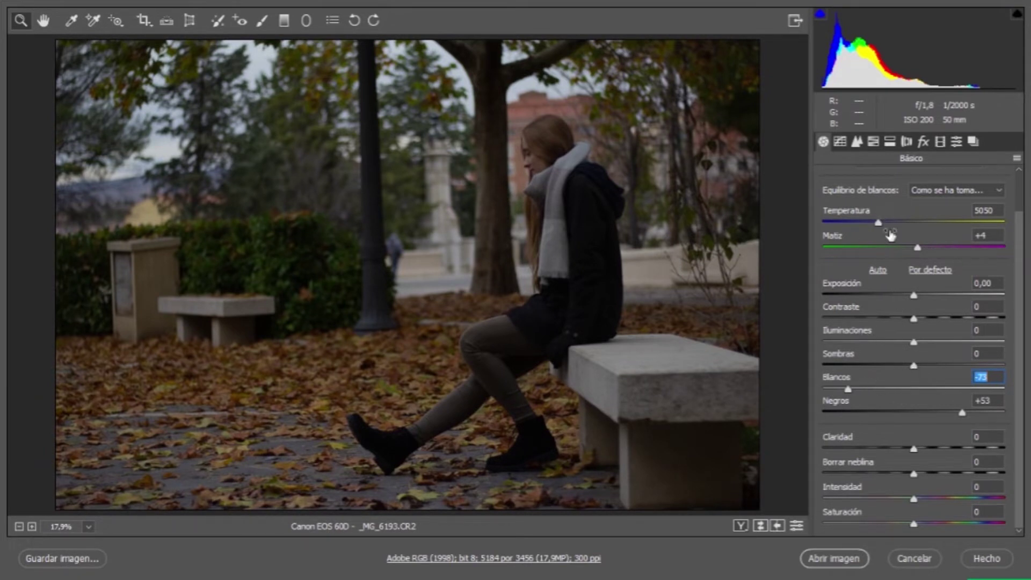
Shape the RGB point curve with a highlight anchor, a shadow point at input 68, output 56, and the black point at output 8
{"action": "left_click", "coordinate": [840, 142]}
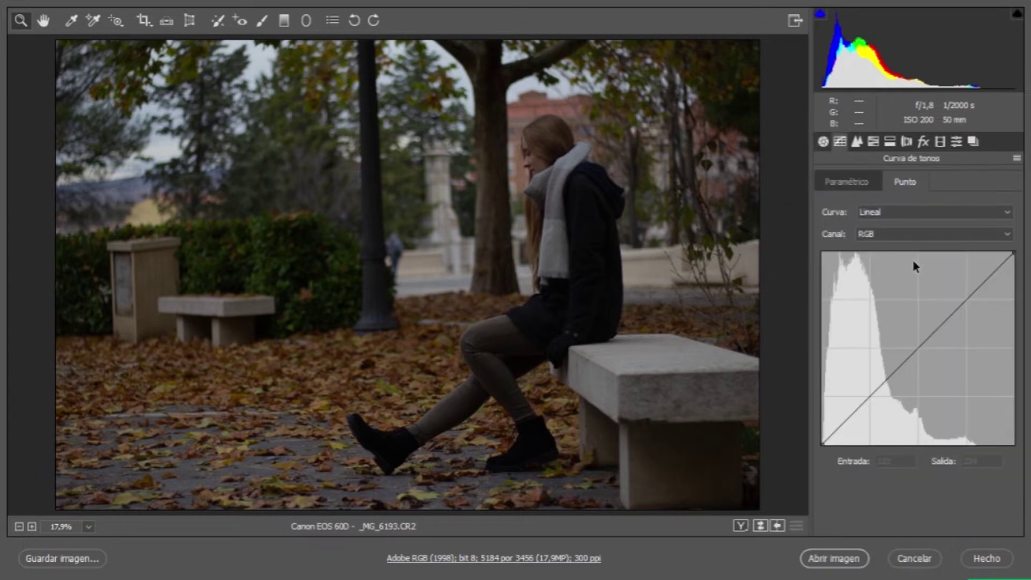
{"action": "left_click_drag", "start_coordinate": [978, 291], "coordinate": [995, 272]}
{"action": "left_click_drag", "start_coordinate": [886, 360], "coordinate": [873, 401]}
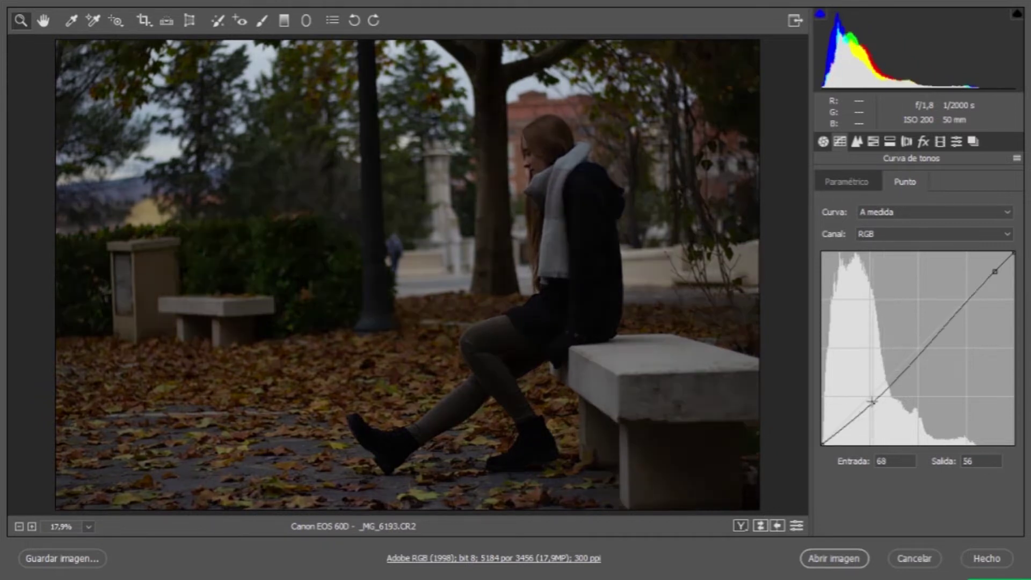
{"action": "left_click_drag", "start_coordinate": [824, 442], "coordinate": [807, 439]}
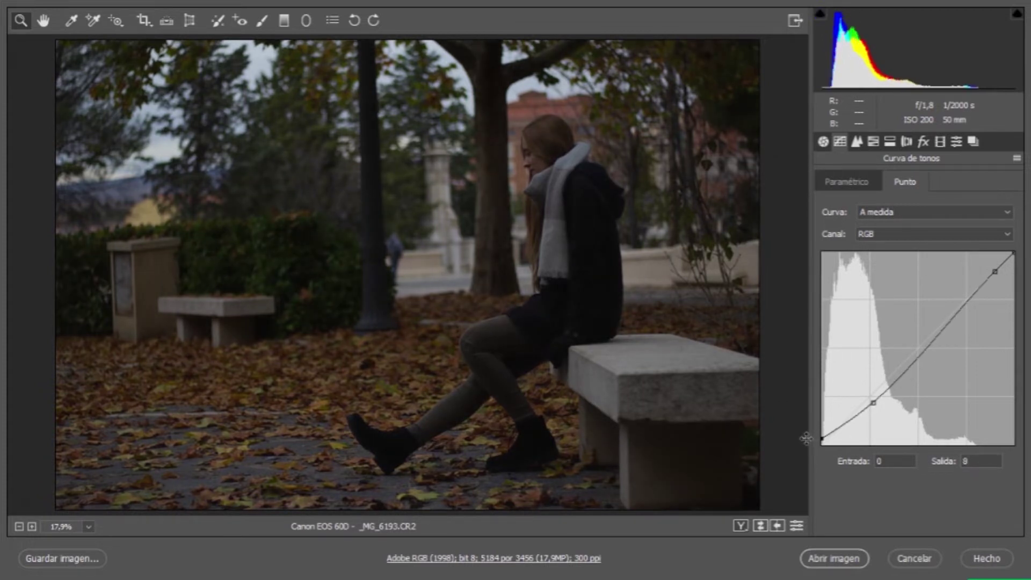
Compare before and after, and refine the RGB curve's shadow point to input 70, output 53 and its black point to output 6
{"action": "left_click", "coordinate": [762, 526]}
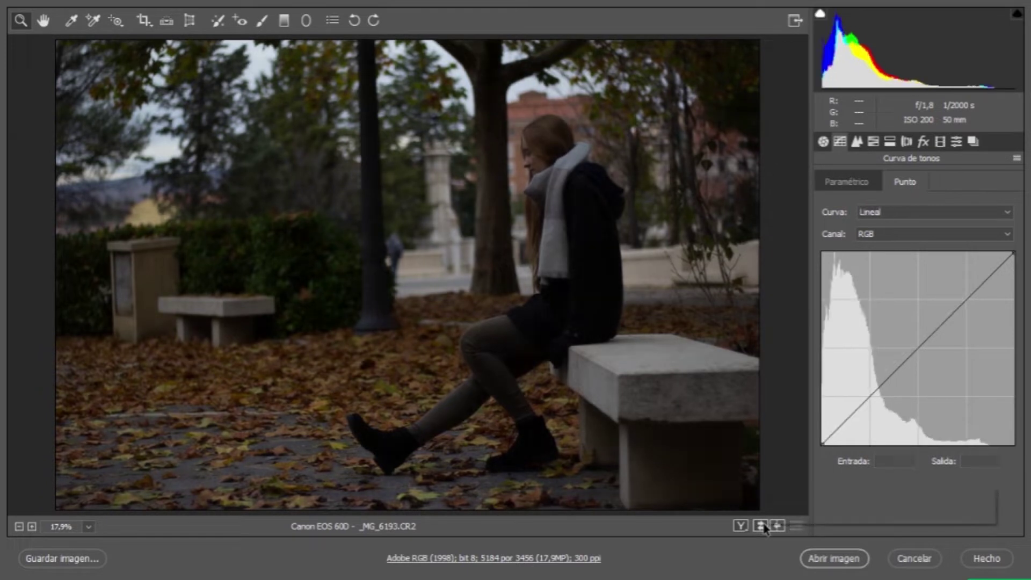
{"action": "left_click", "coordinate": [762, 525]}
{"action": "left_click", "coordinate": [763, 525]}
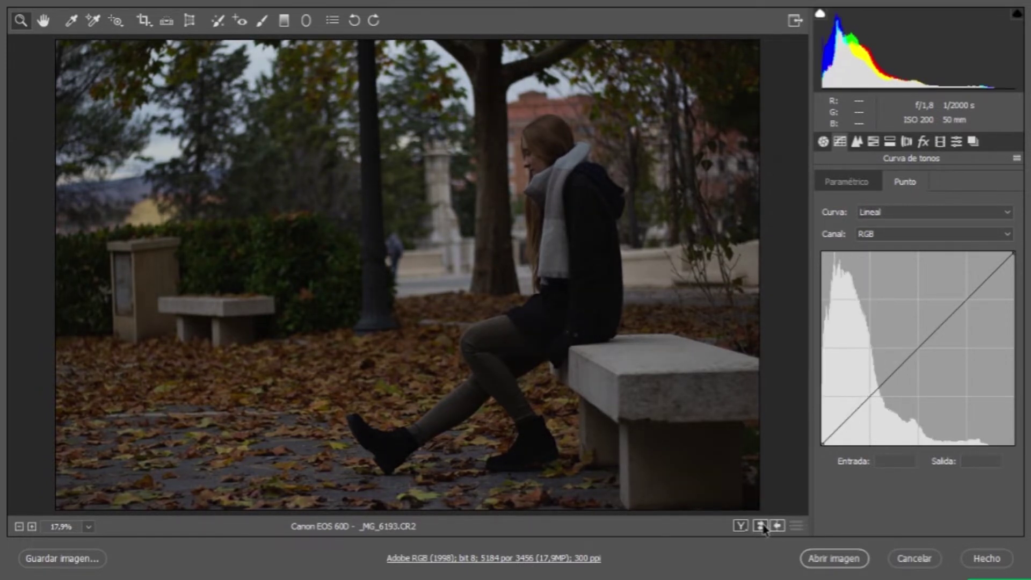
{"action": "left_click", "coordinate": [762, 526]}
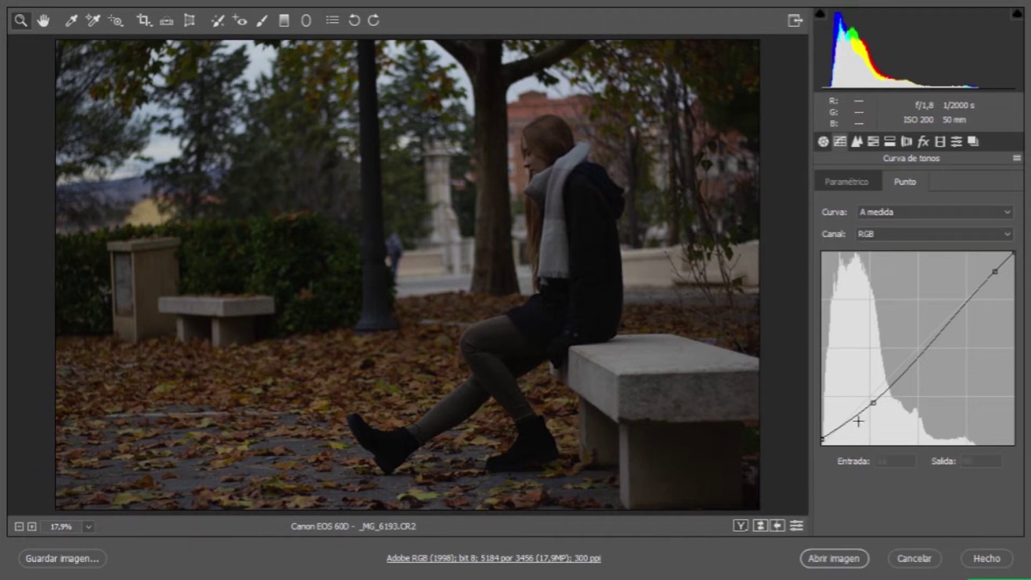
{"action": "left_click_drag", "start_coordinate": [872, 407], "coordinate": [874, 404]}
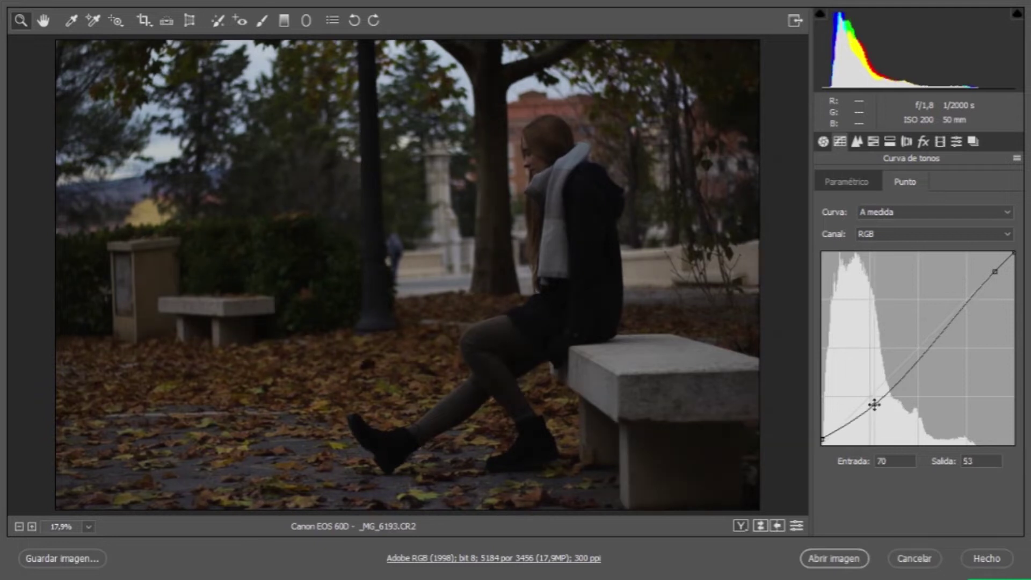
{"action": "left_click", "coordinate": [823, 437]}
{"action": "left_click_drag", "start_coordinate": [823, 437], "coordinate": [799, 437]}
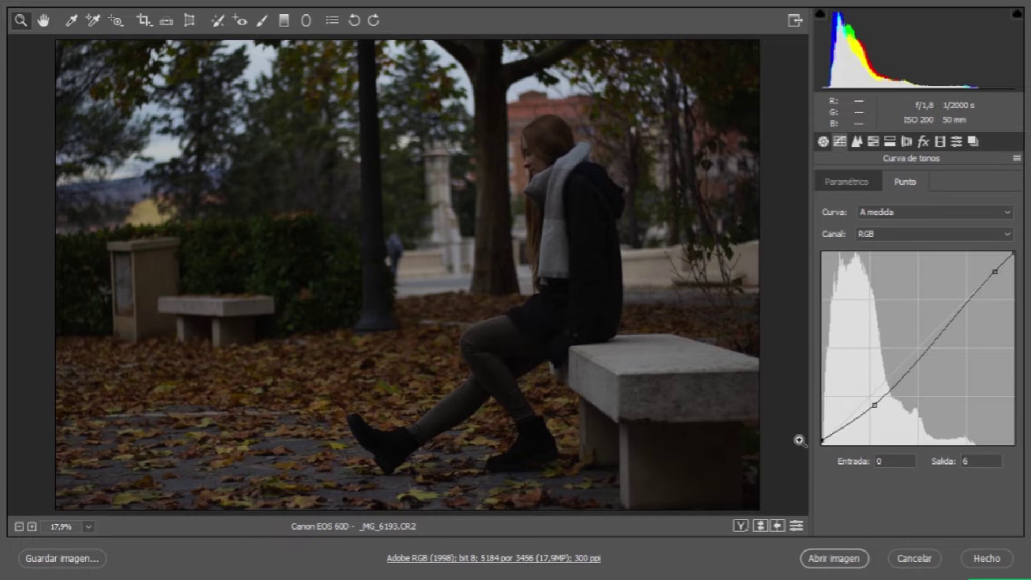
Pull down the shadows of the Rojo channel curve with a point at input 65, output 54
{"action": "left_click", "coordinate": [881, 234]}
{"action": "left_click", "coordinate": [880, 260]}
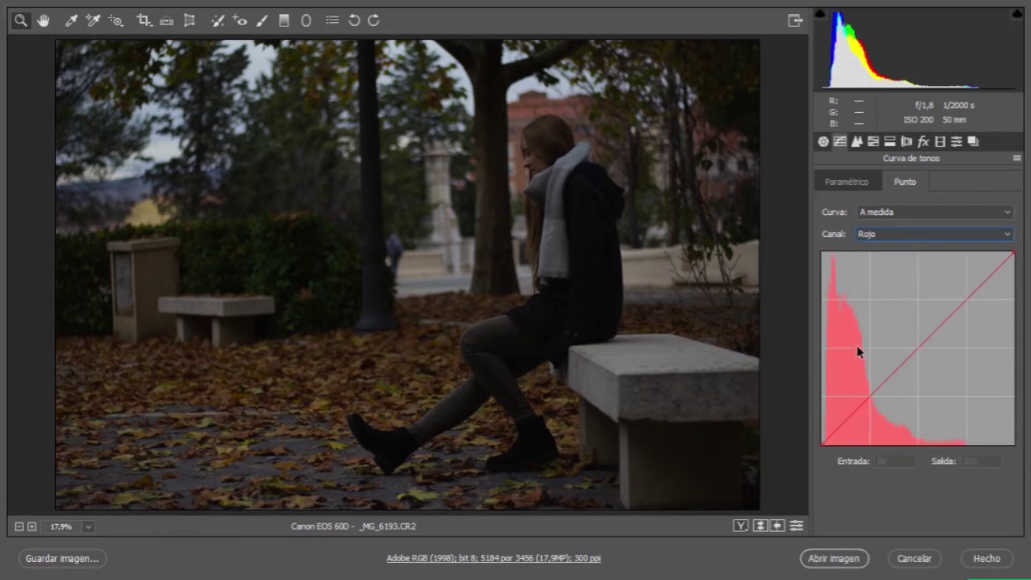
{"action": "left_click_drag", "start_coordinate": [869, 395], "coordinate": [867, 399]}
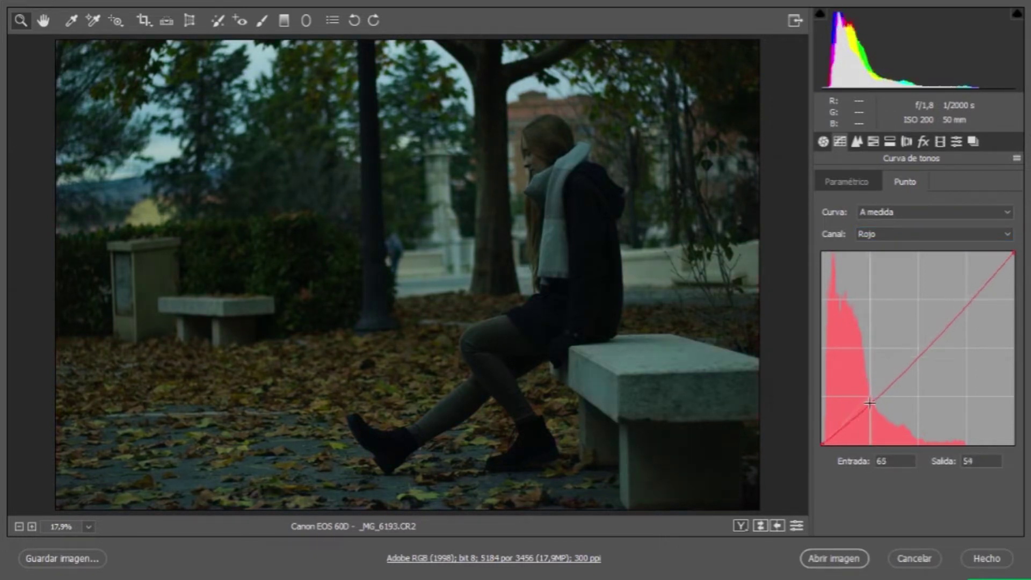
Pull down the shadows of the Verde channel curve with a point at input 55, output 42
{"action": "left_click", "coordinate": [878, 236]}
{"action": "left_click", "coordinate": [884, 271]}
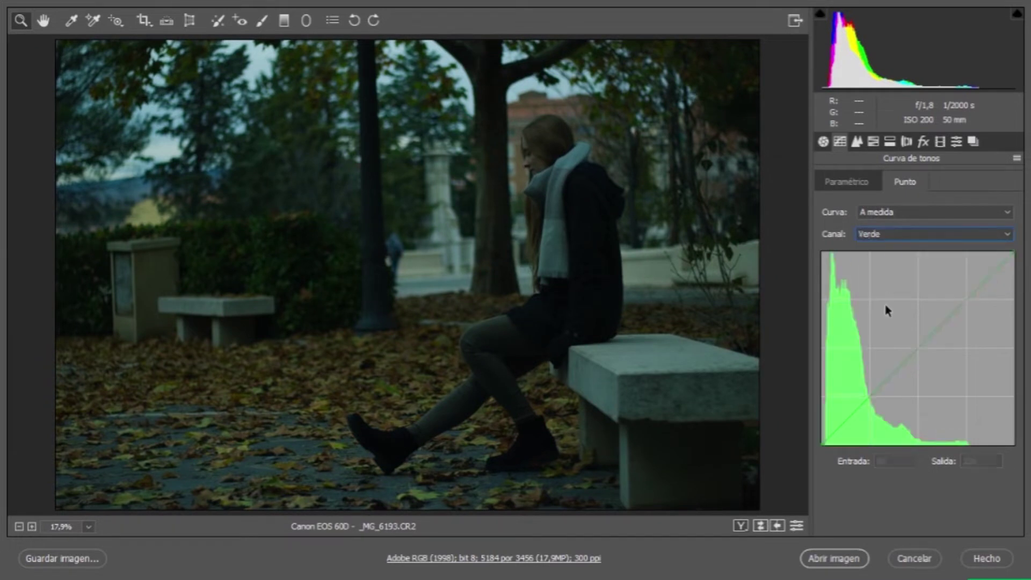
{"action": "left_click", "coordinate": [873, 392]}
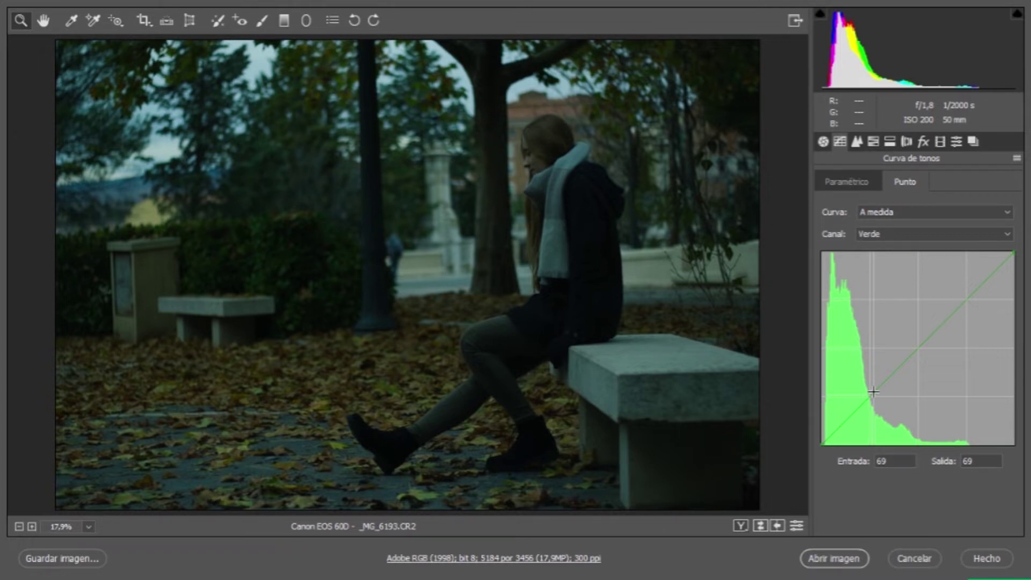
{"action": "left_click_drag", "start_coordinate": [873, 392], "coordinate": [862, 411]}
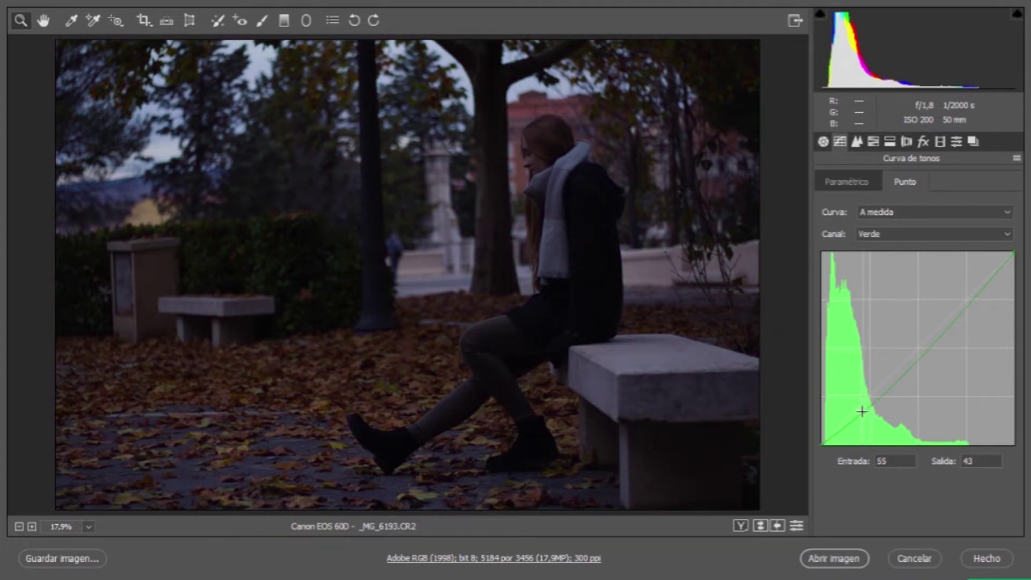
Add a point at input 66, output 57 on the Azul channel curve and compare the photo before and after
{"action": "left_click", "coordinate": [878, 234]}
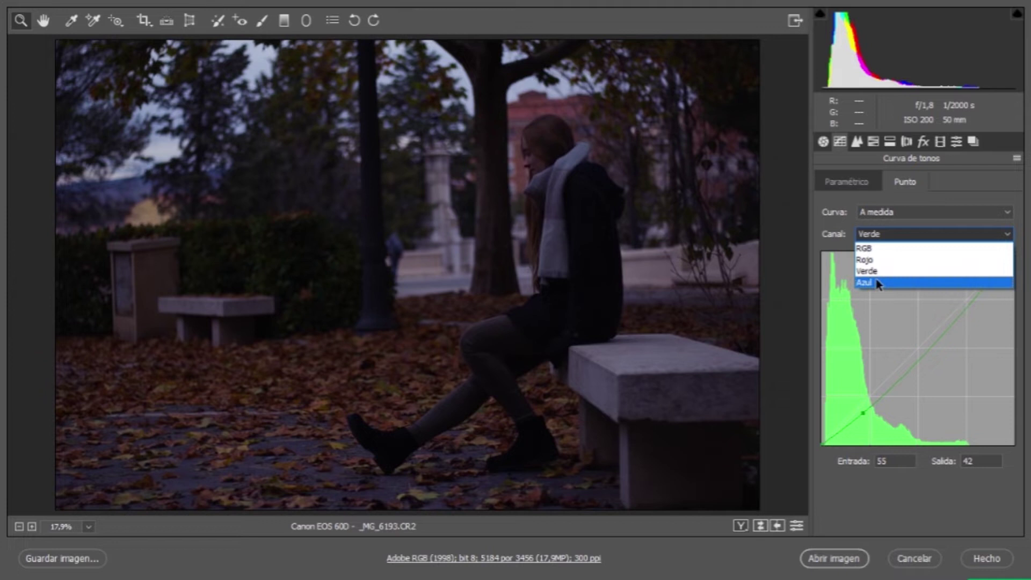
{"action": "left_click", "coordinate": [877, 284]}
{"action": "left_click", "coordinate": [870, 401]}
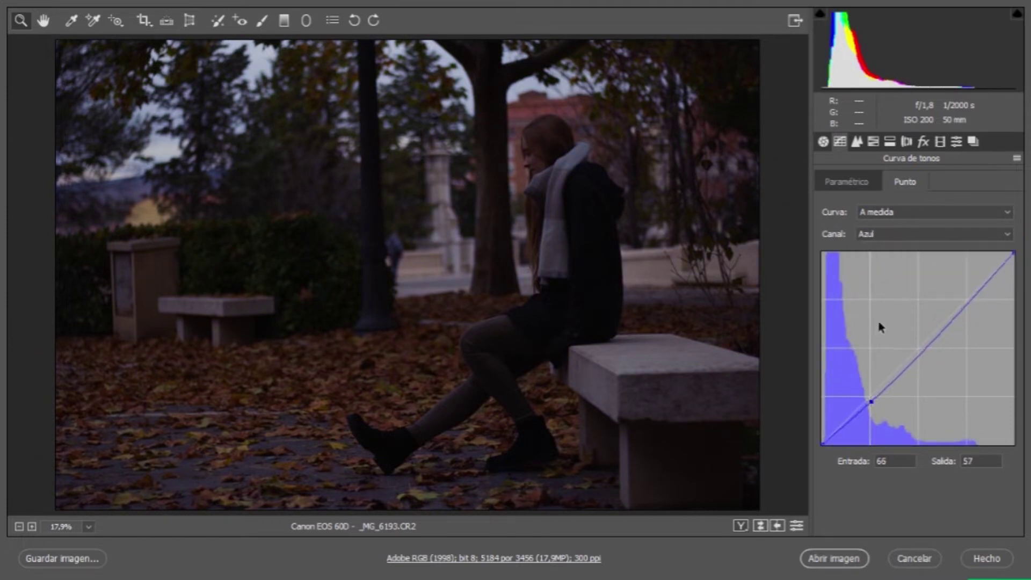
{"action": "left_click", "coordinate": [761, 528]}
{"action": "left_click", "coordinate": [760, 527]}
{"action": "left_click", "coordinate": [760, 527]}
{"action": "left_click", "coordinate": [762, 529]}
Readjust the Rojo channel curve's shadow point to input 68, output 54
{"action": "left_click", "coordinate": [912, 233]}
{"action": "left_click", "coordinate": [888, 259]}
{"action": "left_click", "coordinate": [869, 406]}
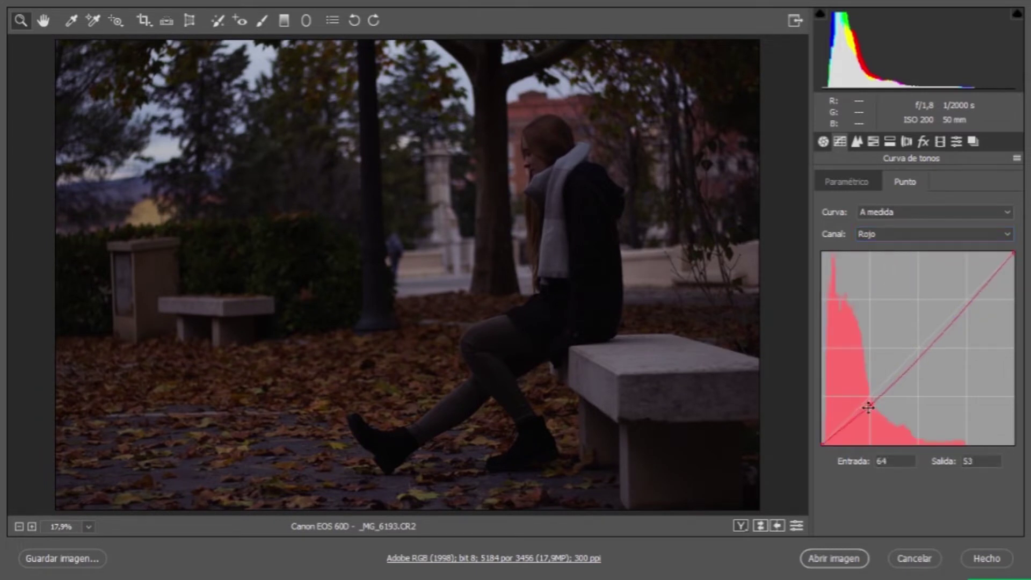
{"action": "left_click_drag", "start_coordinate": [869, 408], "coordinate": [870, 408]}
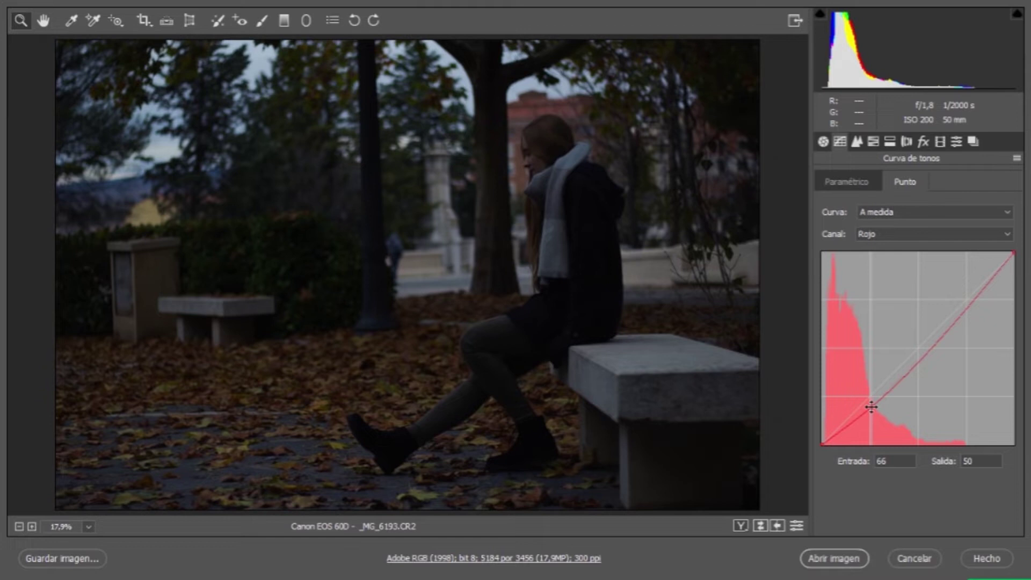
{"action": "left_click_drag", "start_coordinate": [871, 408], "coordinate": [872, 404]}
Set the white balance Matiz to -2
{"action": "key", "text": "ctrl+alt+1"}
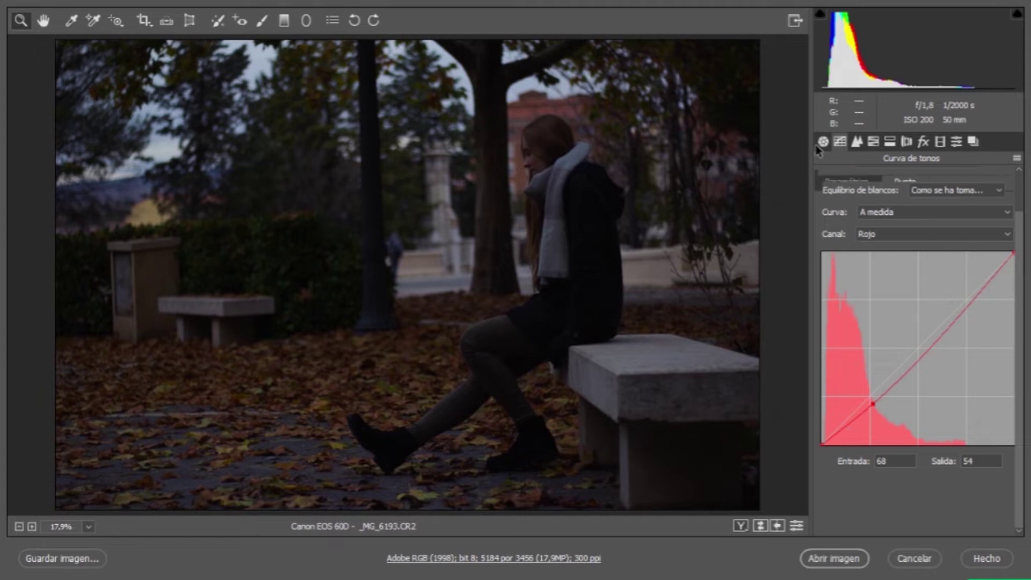
{"action": "mouse_move", "coordinate": [927, 248]}
{"action": "left_mouse_down"}
{"action": "mouse_move", "coordinate": [863, 251]}
{"action": "mouse_move", "coordinate": [915, 253]}
{"action": "left_mouse_up"}
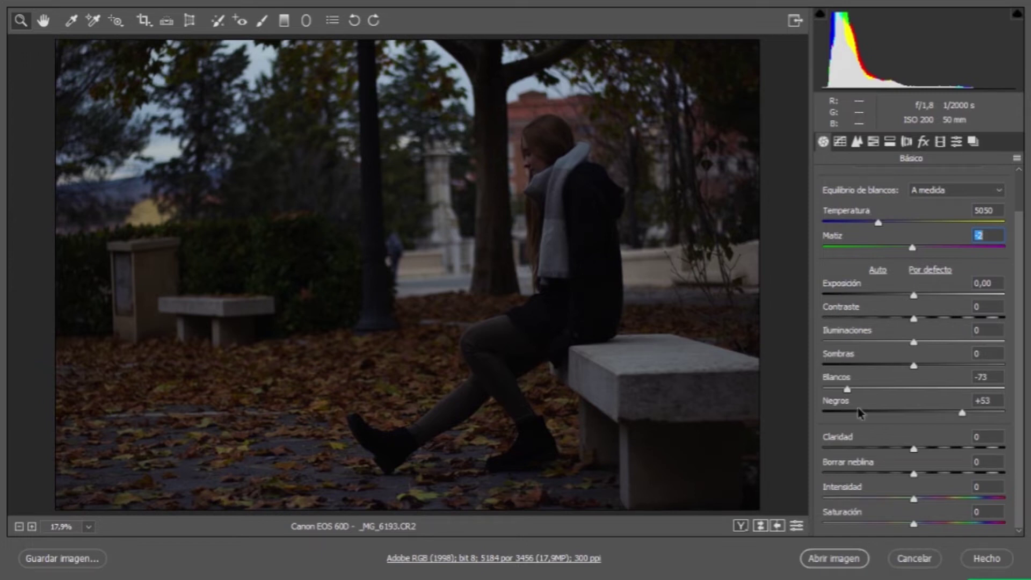
Set the parametric tone curve's Claros to -23, raise Oscuros slightly, and compare the photo before and after
{"action": "left_click", "coordinate": [840, 142]}
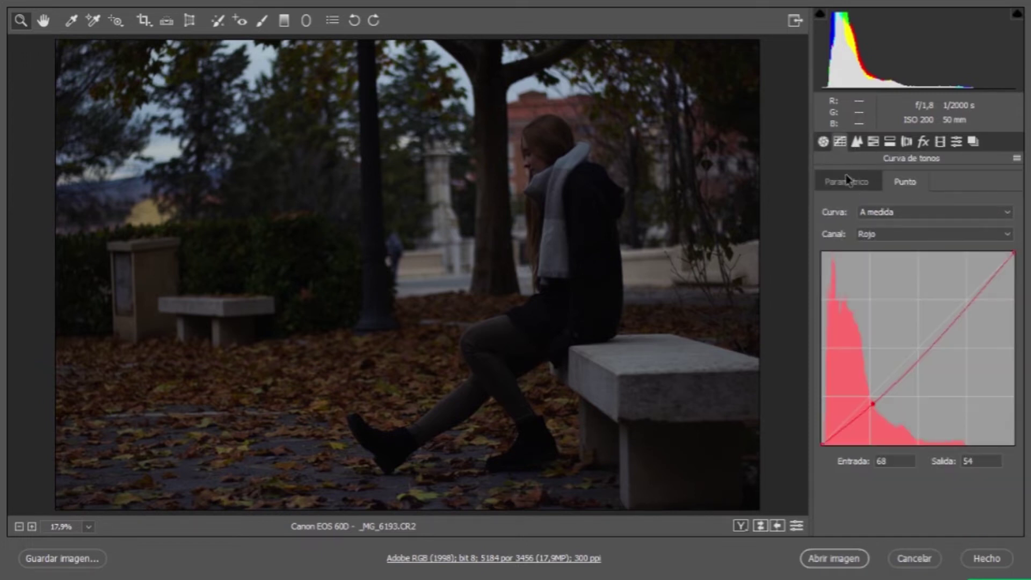
{"action": "left_click", "coordinate": [847, 181]}
{"action": "left_click_drag", "start_coordinate": [918, 472], "coordinate": [975, 475]}
{"action": "left_click_drag", "start_coordinate": [919, 450], "coordinate": [896, 450]}
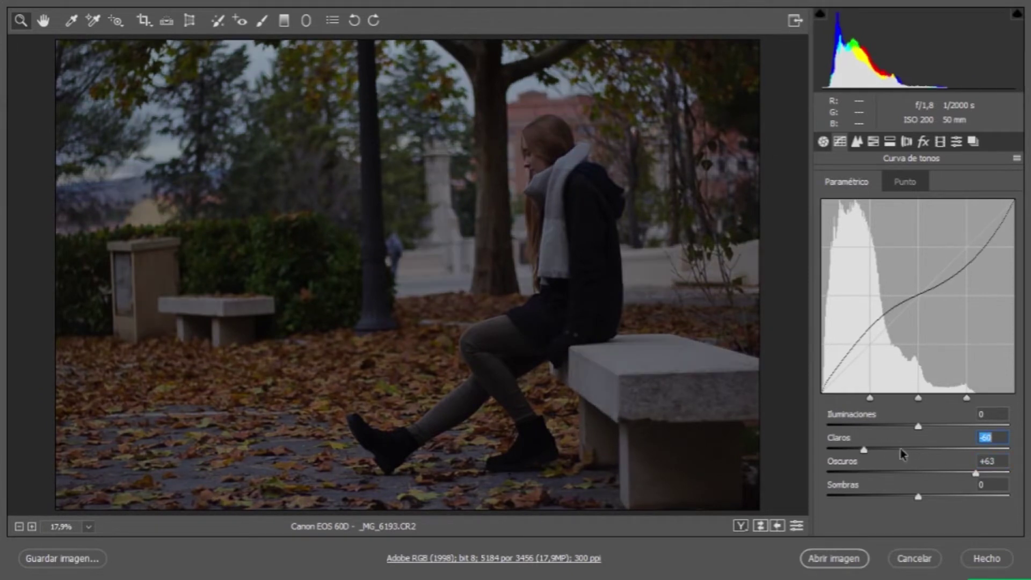
{"action": "left_click_drag", "start_coordinate": [975, 473], "coordinate": [928, 475]}
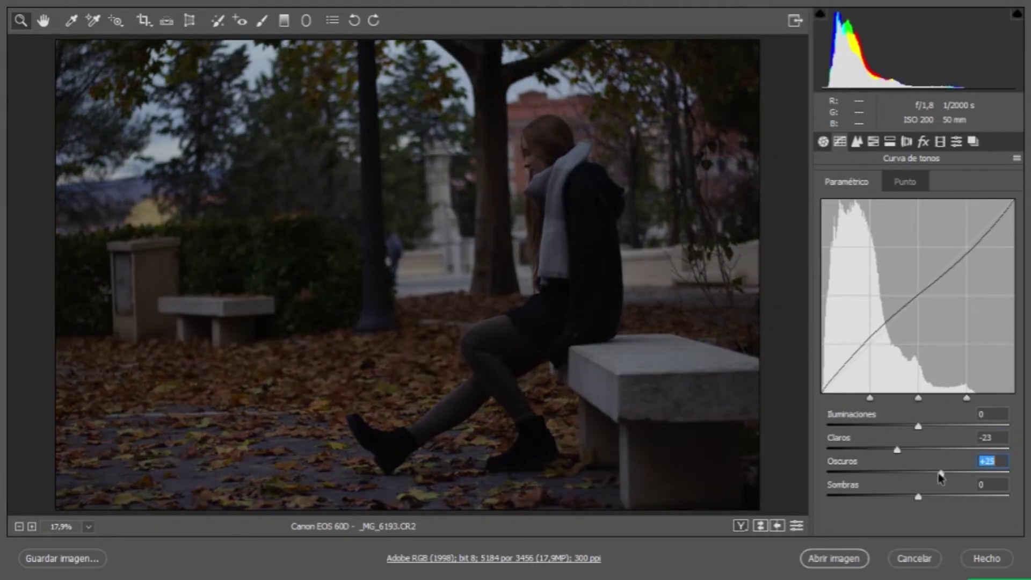
{"action": "left_click", "coordinate": [760, 526]}
{"action": "left_click", "coordinate": [760, 527]}
{"action": "left_click", "coordinate": [760, 526]}
{"action": "left_click", "coordinate": [760, 526]}
Set the overall Saturación in the basic adjustments to +4
{"action": "left_click", "coordinate": [822, 141]}
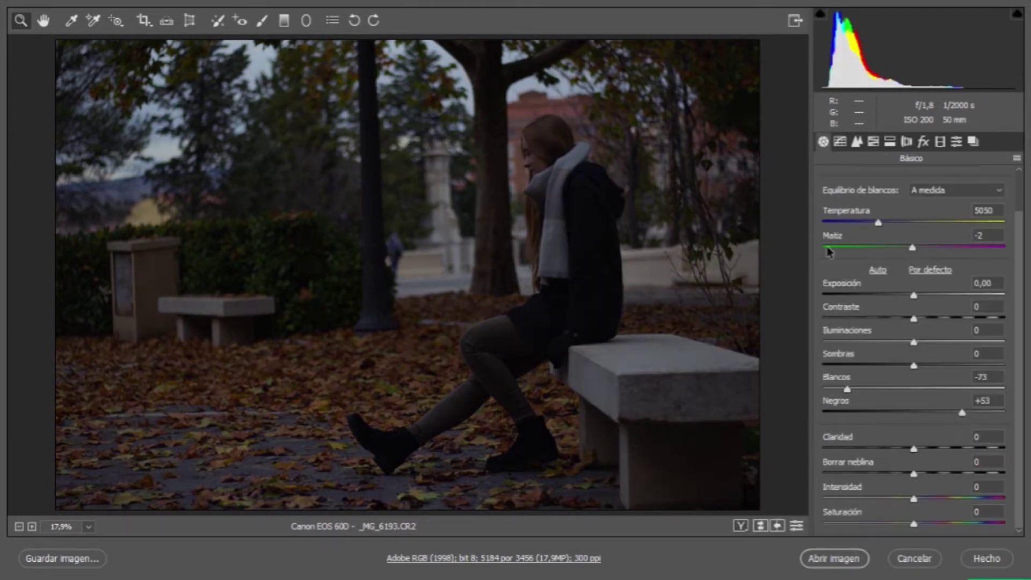
{"action": "left_click", "coordinate": [913, 525]}
{"action": "left_click_drag", "start_coordinate": [913, 525], "coordinate": [919, 524]}
Set the HSL saturation to Rojos +3, Naranjas +30, Amarillos -1 and Verdes +8, and compare before and after
{"action": "left_click", "coordinate": [873, 141]}
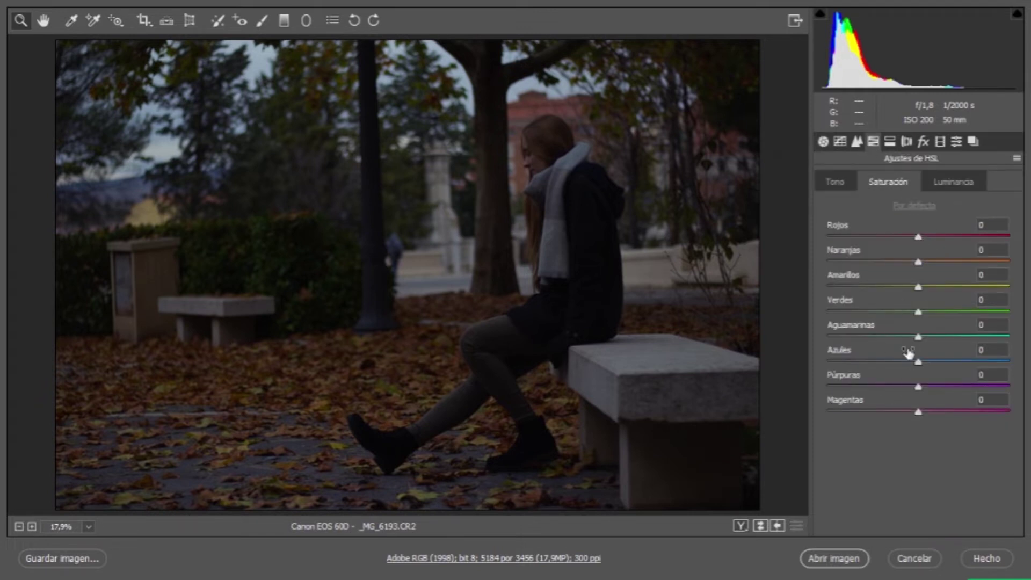
{"action": "left_click_drag", "start_coordinate": [920, 317], "coordinate": [917, 288]}
{"action": "left_click_drag", "start_coordinate": [917, 236], "coordinate": [927, 240]}
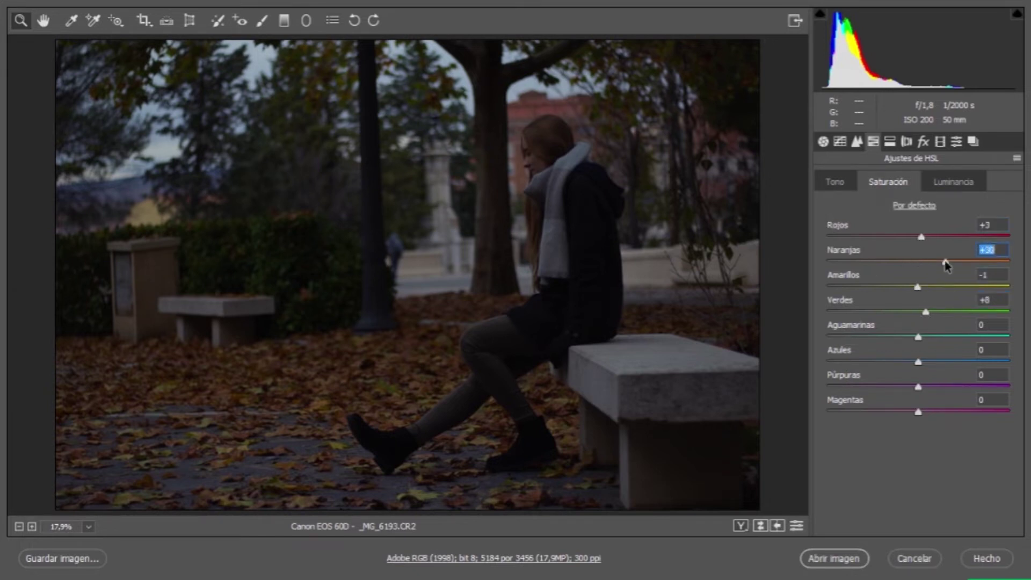
{"action": "left_click", "coordinate": [761, 527]}
{"action": "left_click", "coordinate": [761, 527]}
{"action": "left_click", "coordinate": [761, 526]}
{"action": "left_click", "coordinate": [761, 527]}
{"action": "left_click", "coordinate": [762, 526]}
{"action": "left_click", "coordinate": [762, 527]}
Reshape the RGB point curve by removing its midtone point and moving the shadow point to input 96, output 67
{"action": "left_click", "coordinate": [840, 141]}
{"action": "left_click", "coordinate": [904, 182]}
{"action": "left_click", "coordinate": [895, 235]}
{"action": "left_click", "coordinate": [891, 240]}
{"action": "left_click_drag", "start_coordinate": [892, 377], "coordinate": [927, 362]}
{"action": "left_click_drag", "start_coordinate": [876, 405], "coordinate": [866, 419]}
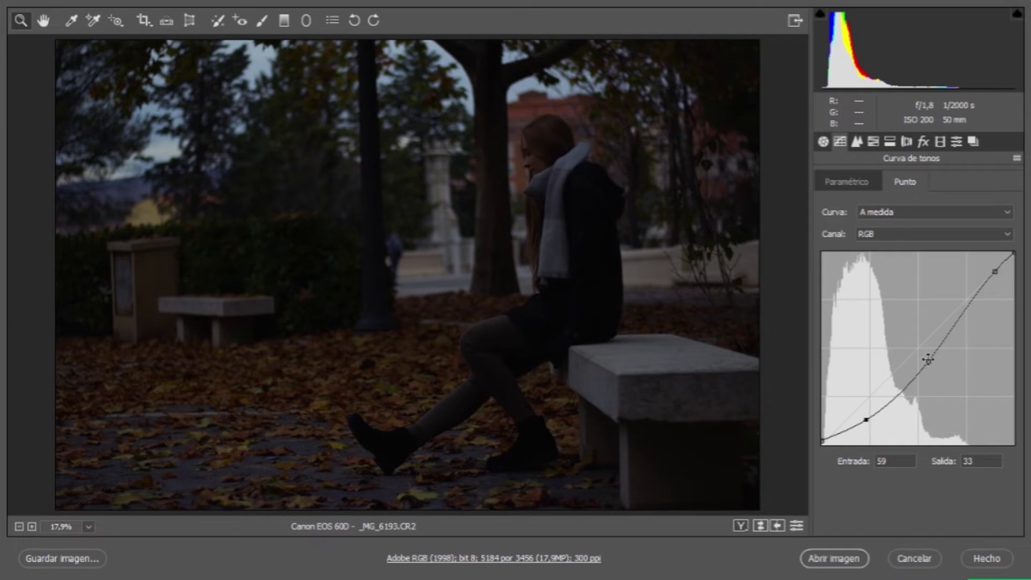
{"action": "left_click_drag", "start_coordinate": [928, 359], "coordinate": [917, 365]}
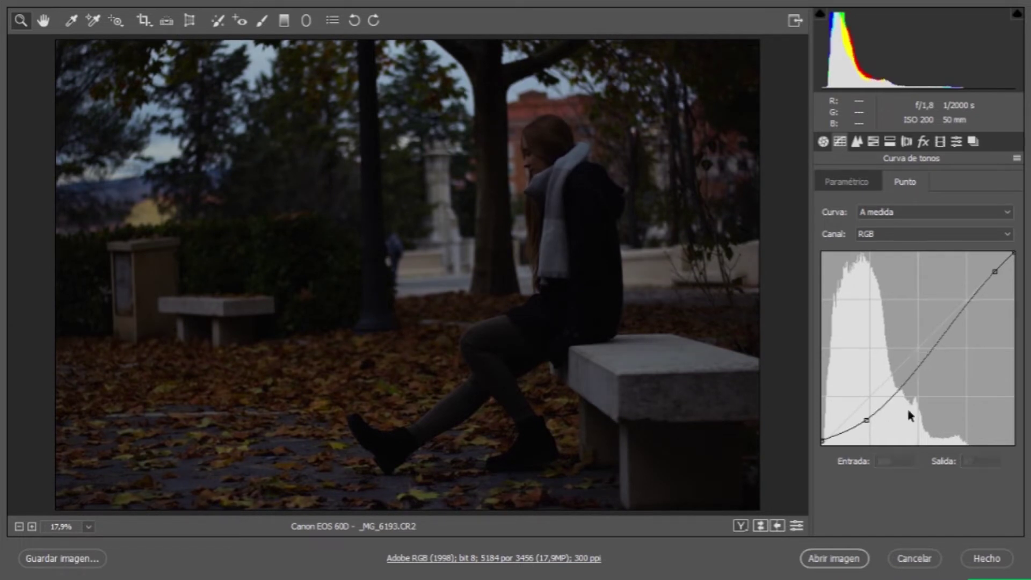
{"action": "left_click_drag", "start_coordinate": [865, 419], "coordinate": [893, 393]}
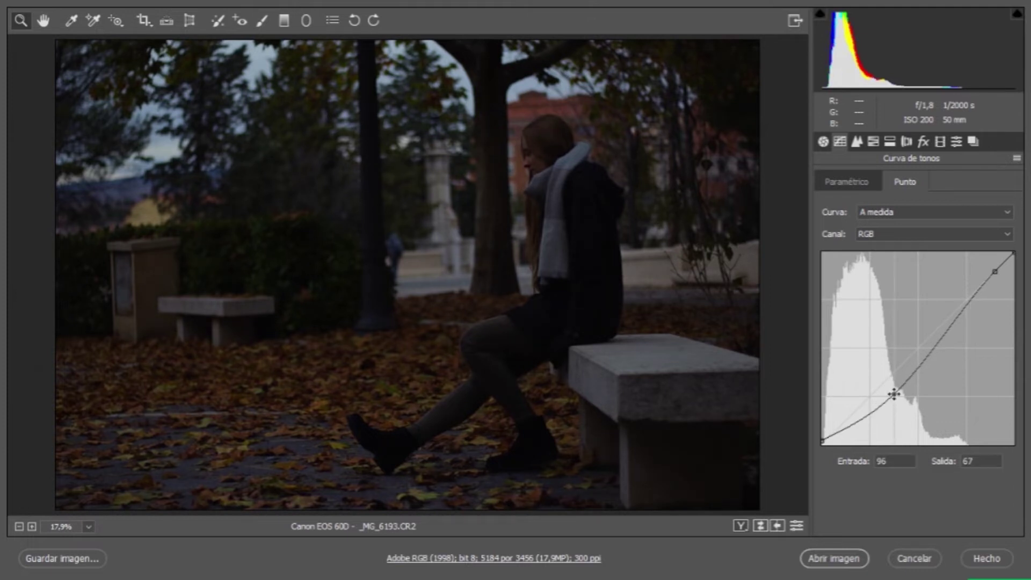
Set the photo's Exposición to +0,55
{"action": "left_click", "coordinate": [823, 141]}
{"action": "left_click_drag", "start_coordinate": [914, 296], "coordinate": [920, 299]}
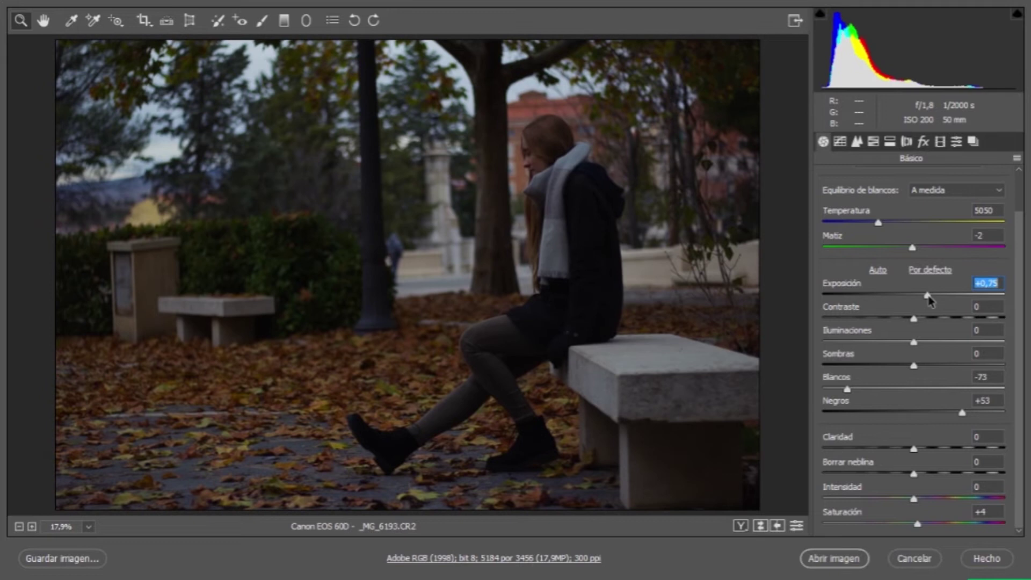
{"action": "mouse_move", "coordinate": [928, 297]}
{"action": "left_mouse_down"}
{"action": "mouse_move", "coordinate": [913, 305]}
{"action": "mouse_move", "coordinate": [933, 304]}
{"action": "mouse_move", "coordinate": [923, 300]}
{"action": "left_mouse_up"}
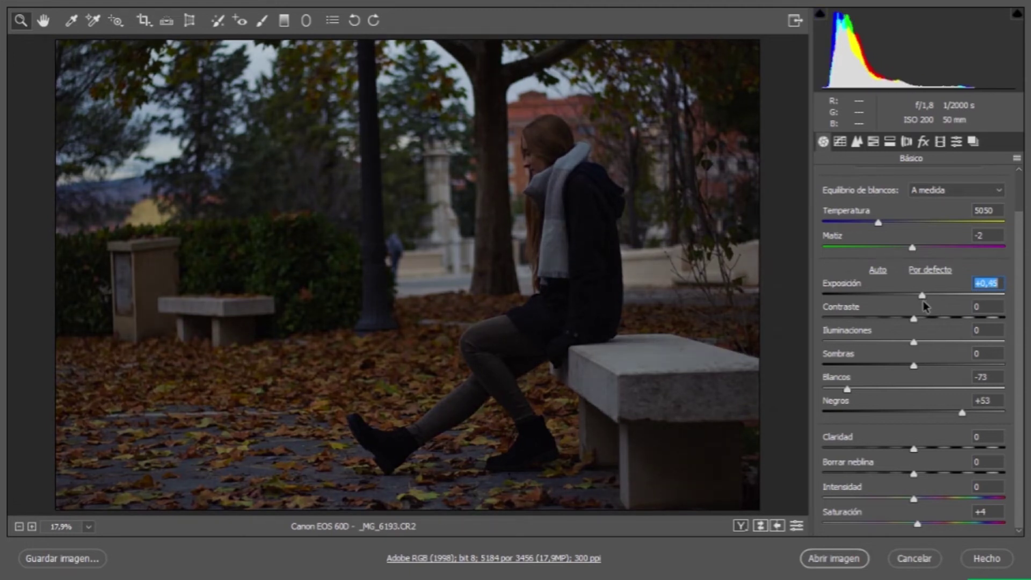
Add a midtone point at input 154, output 132 on the RGB point curve
{"action": "left_click", "coordinate": [840, 142]}
{"action": "left_click_drag", "start_coordinate": [893, 395], "coordinate": [894, 395]}
{"action": "left_click_drag", "start_coordinate": [943, 337], "coordinate": [937, 341]}
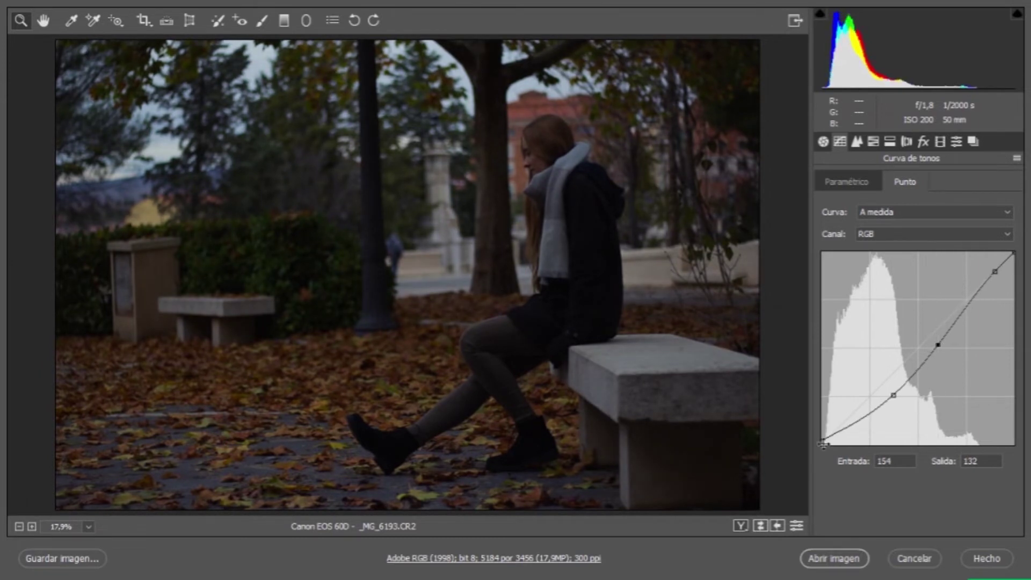
Compare the photo before and after the tone curve adjustments
{"action": "left_click", "coordinate": [760, 526]}
{"action": "left_click", "coordinate": [760, 526]}
{"action": "left_click", "coordinate": [760, 526]}
{"action": "left_click", "coordinate": [760, 526]}
{"action": "left_click", "coordinate": [760, 526]}
{"action": "left_click", "coordinate": [759, 526]}
{"action": "left_click", "coordinate": [759, 526]}
{"action": "left_click", "coordinate": [760, 526]}
Set the HSL luminance to Rojos -7, Naranjas -17 and Amarillos -13, and adjust the Verdes luminance
{"action": "left_click", "coordinate": [874, 143]}
{"action": "left_click", "coordinate": [959, 182]}
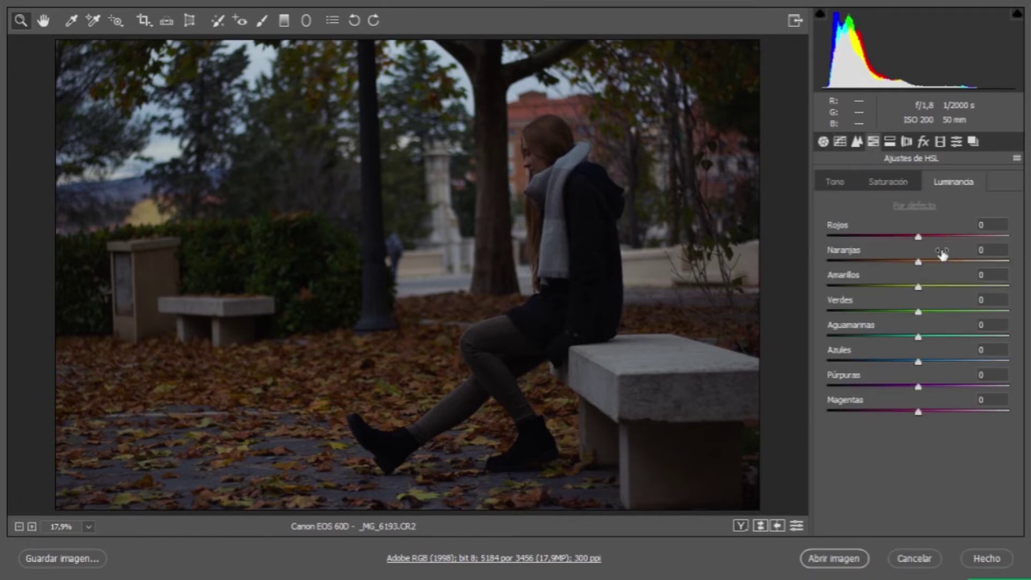
{"action": "left_click_drag", "start_coordinate": [918, 262], "coordinate": [906, 287]}
{"action": "left_click_drag", "start_coordinate": [918, 236], "coordinate": [911, 237]}
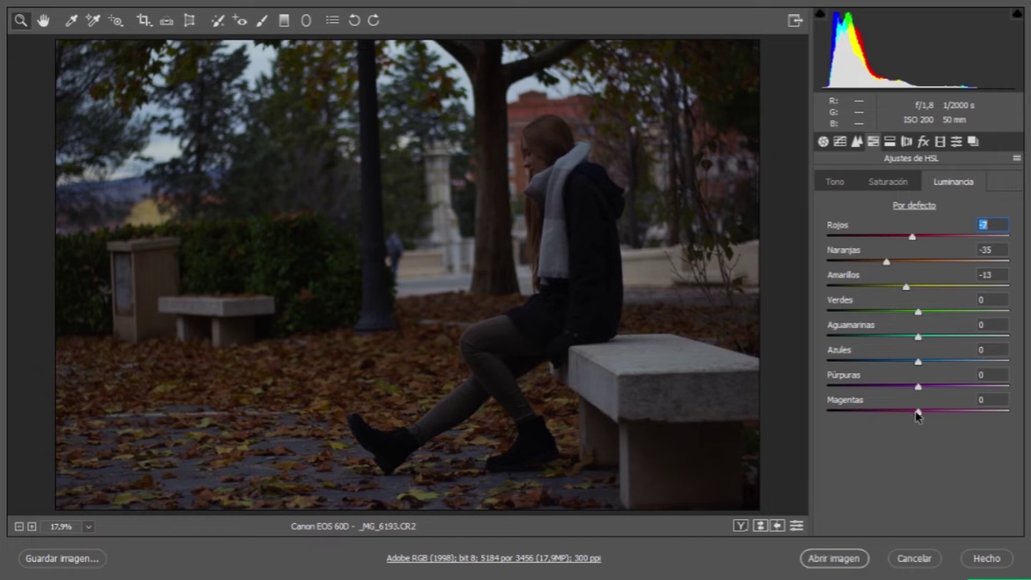
{"action": "left_click_drag", "start_coordinate": [886, 261], "coordinate": [902, 261]}
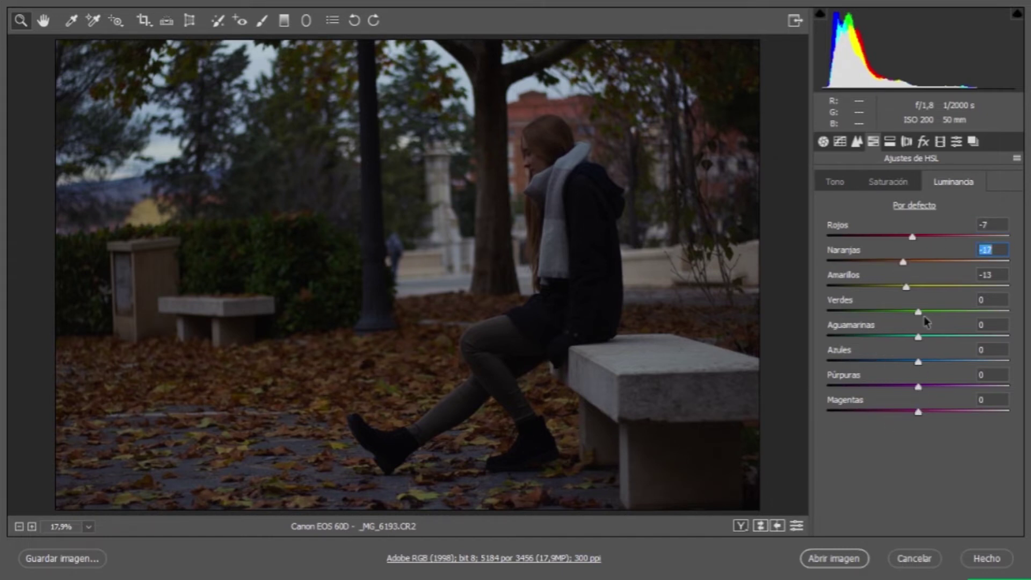
{"action": "mouse_move", "coordinate": [918, 312]}
{"action": "left_mouse_down"}
{"action": "mouse_move", "coordinate": [949, 314]}
{"action": "mouse_move", "coordinate": [919, 333]}
{"action": "left_mouse_up"}
Keep chromatic aberration removal on in the lens corrections and try the profile corrections with the Por defecto setup
{"action": "left_click", "coordinate": [890, 141]}
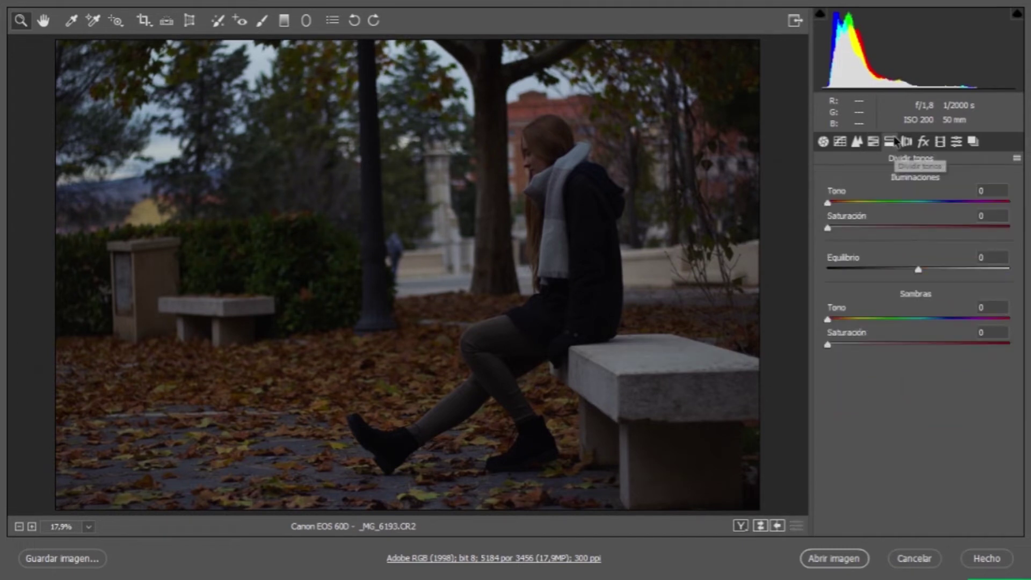
{"action": "left_click", "coordinate": [906, 141]}
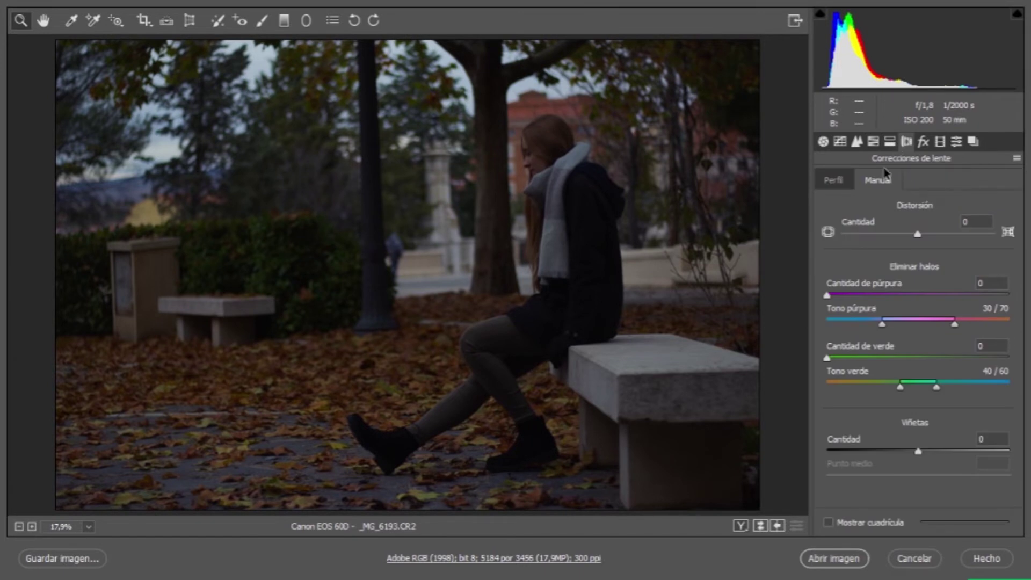
{"action": "left_click", "coordinate": [834, 180]}
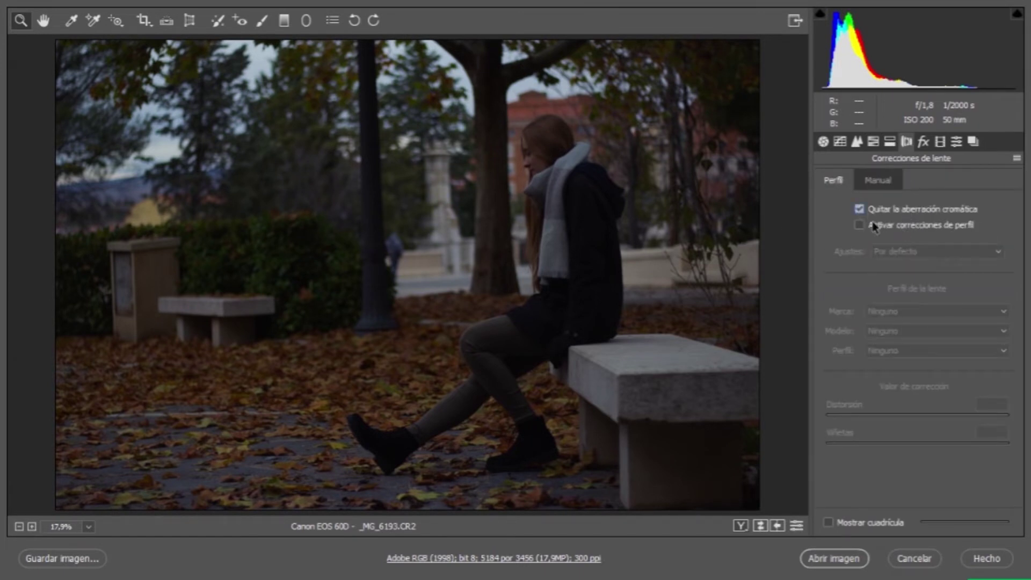
{"action": "left_click", "coordinate": [859, 209]}
{"action": "left_click", "coordinate": [859, 211]}
{"action": "left_click", "coordinate": [859, 225]}
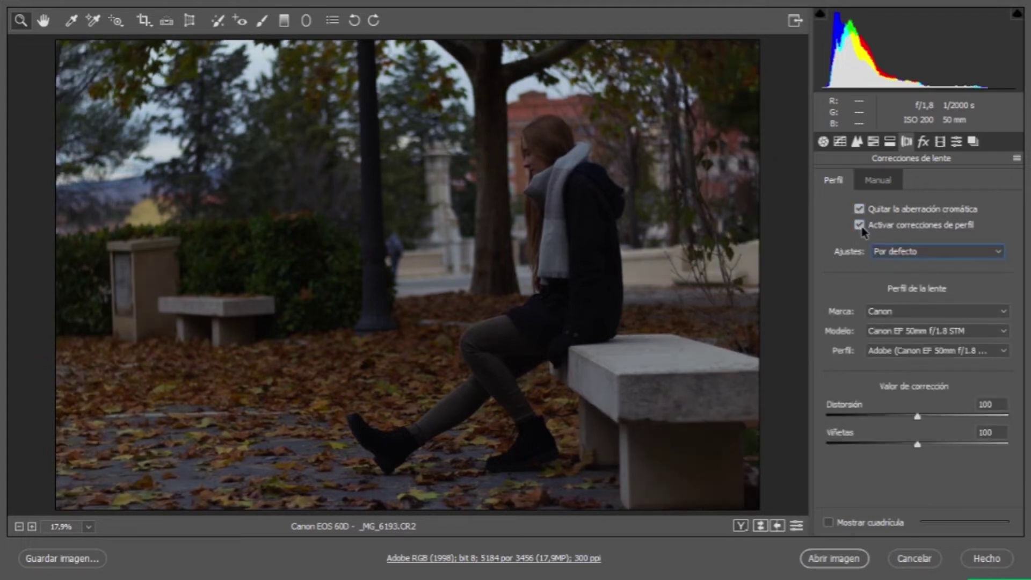
{"action": "left_click", "coordinate": [902, 251]}
{"action": "left_click", "coordinate": [908, 260]}
Compare the photo with and without the lens profile corrections
{"action": "left_click", "coordinate": [859, 225]}
{"action": "left_click", "coordinate": [859, 225]}
{"action": "left_click", "coordinate": [859, 225]}
{"action": "left_click", "coordinate": [859, 225]}
{"action": "left_click", "coordinate": [859, 225]}
{"action": "left_click", "coordinate": [859, 225]}
{"action": "left_click", "coordinate": [859, 225]}
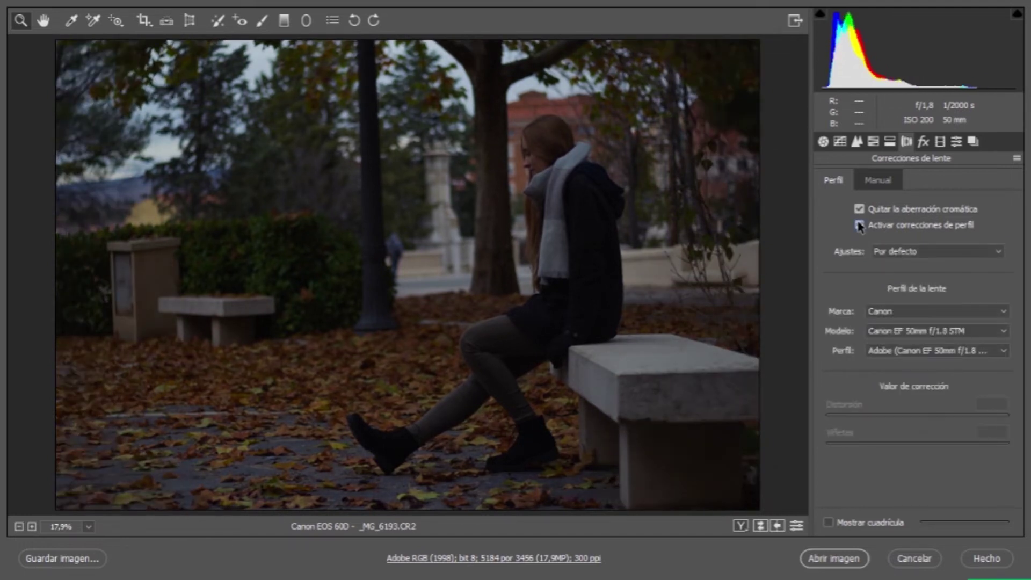
{"action": "left_click", "coordinate": [859, 225]}
{"action": "left_click", "coordinate": [859, 225]}
{"action": "left_click", "coordinate": [859, 225]}
{"action": "left_click", "coordinate": [859, 225]}
{"action": "left_click", "coordinate": [859, 225]}
{"action": "left_click", "coordinate": [859, 225]}
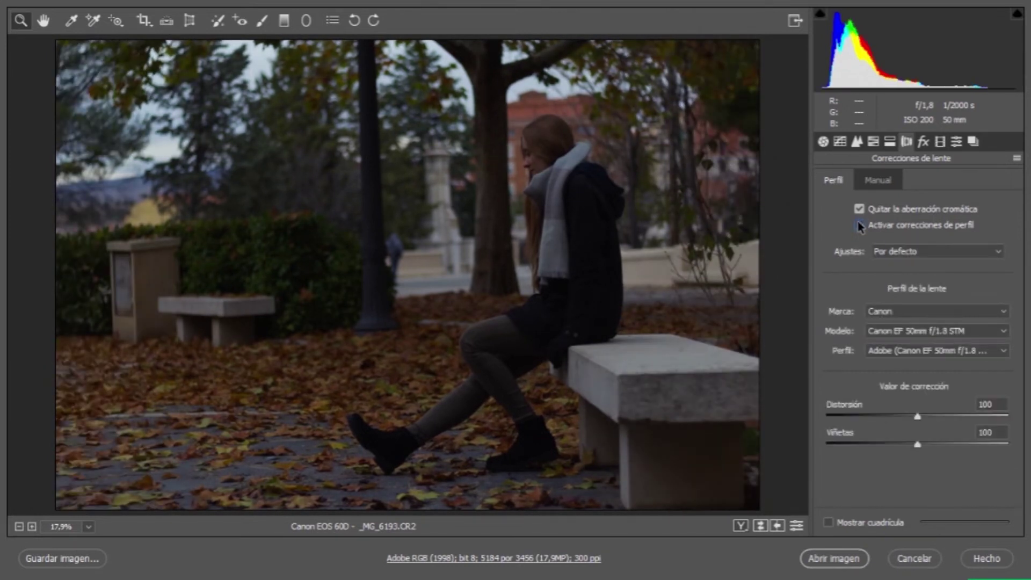
{"action": "left_click", "coordinate": [859, 225]}
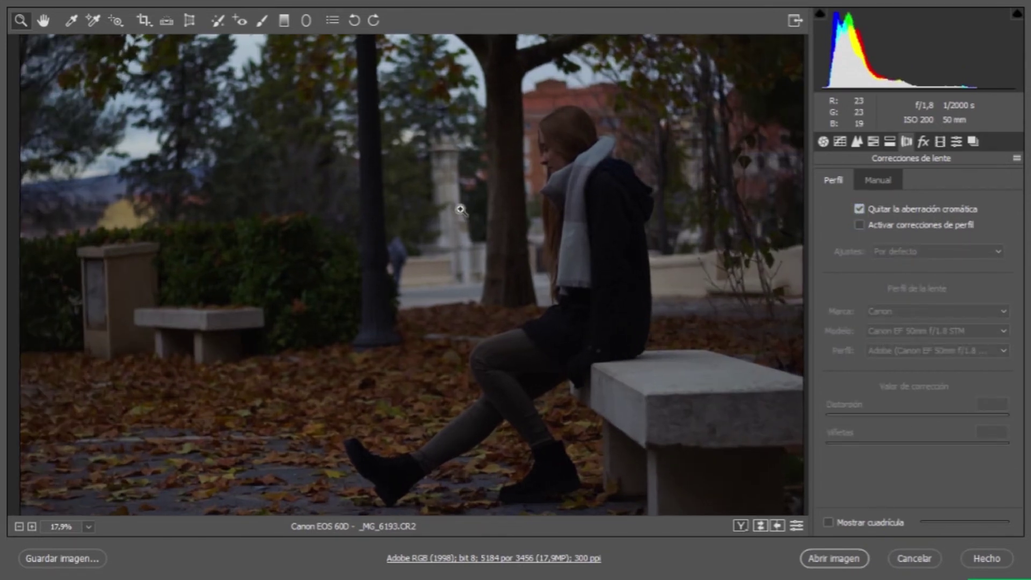
Examine the edges around the woman's face closely with chromatic aberration removal switched off
{"action": "left_click", "coordinate": [461, 210]}
{"action": "key", "text": "ctrl+0"}
{"action": "left_click", "coordinate": [544, 211]}
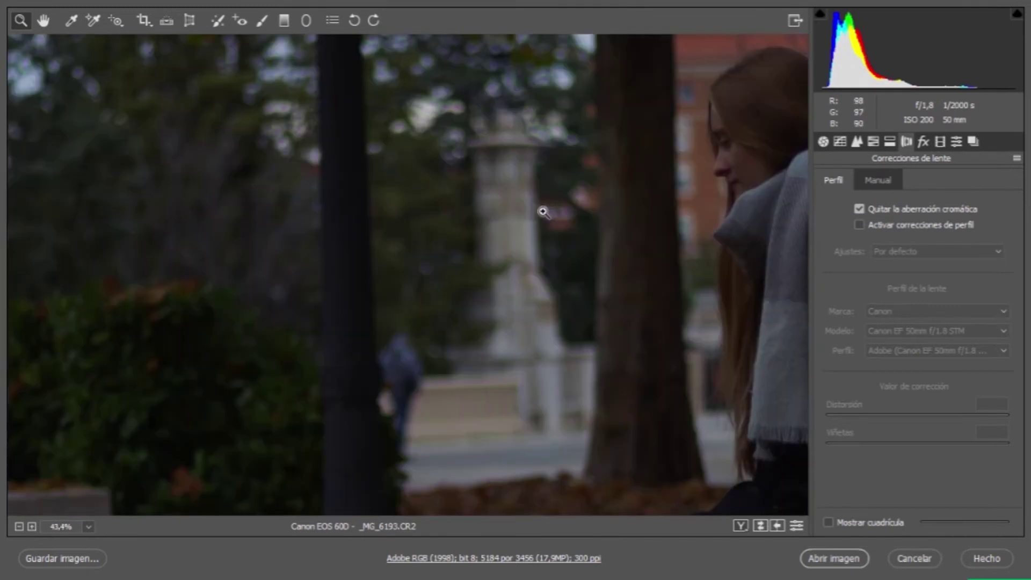
{"action": "left_click_drag", "start_coordinate": [749, 204], "coordinate": [805, 202]}
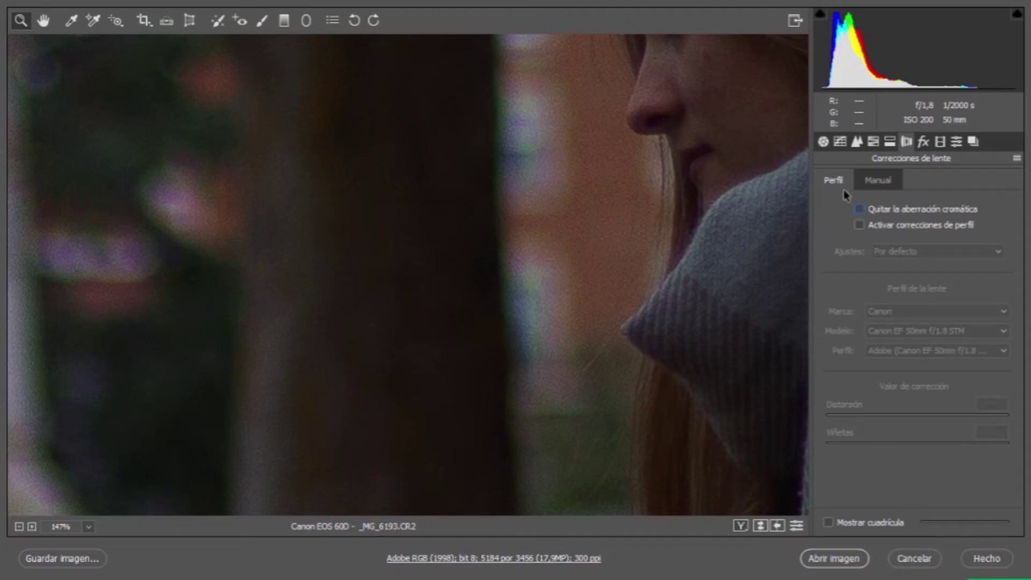
Activate the lens profile corrections again with the Por defecto setup and the Canon EF 50mm f/1.8 STM model
{"action": "left_click", "coordinate": [859, 224]}
{"action": "left_click", "coordinate": [937, 251]}
{"action": "left_click", "coordinate": [896, 265]}
{"action": "left_click", "coordinate": [944, 352]}
{"action": "left_click", "coordinate": [937, 361]}
{"action": "left_click", "coordinate": [945, 331]}
{"action": "left_click", "coordinate": [945, 334]}
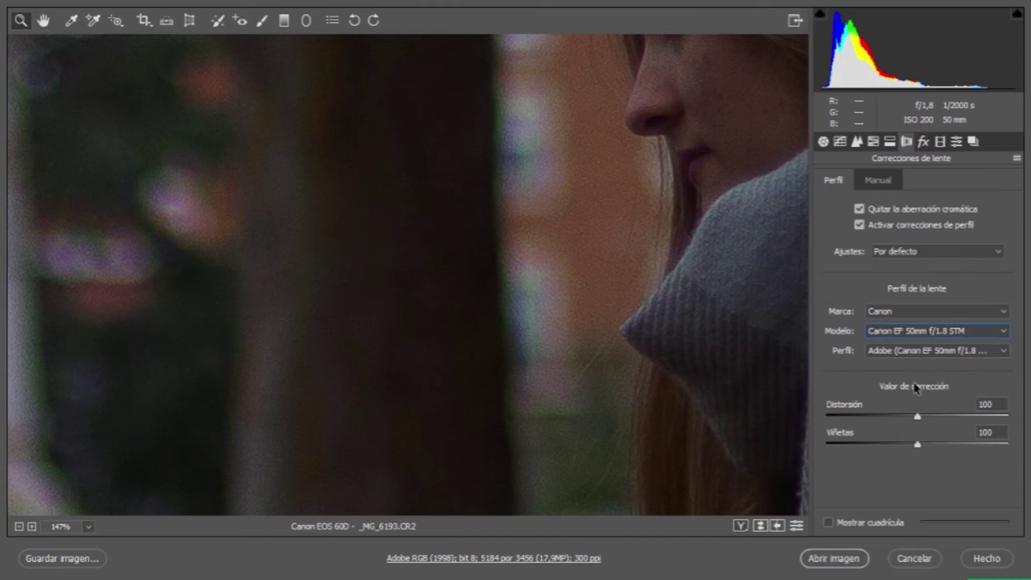
Try lens profile correction amounts of Viñetas 0 and Distorsión 168 on the whole photo, and deactivate the profile corrections
{"action": "left_click", "coordinate": [561, 287], "text": "alt"}
{"action": "left_click", "coordinate": [561, 259], "text": "alt"}
{"action": "left_click", "coordinate": [594, 311], "text": "alt"}
{"action": "left_click", "coordinate": [592, 301]}
{"action": "right_click", "coordinate": [592, 300]}
{"action": "left_click", "coordinate": [623, 396]}
{"action": "left_click_drag", "start_coordinate": [917, 444], "coordinate": [794, 455]}
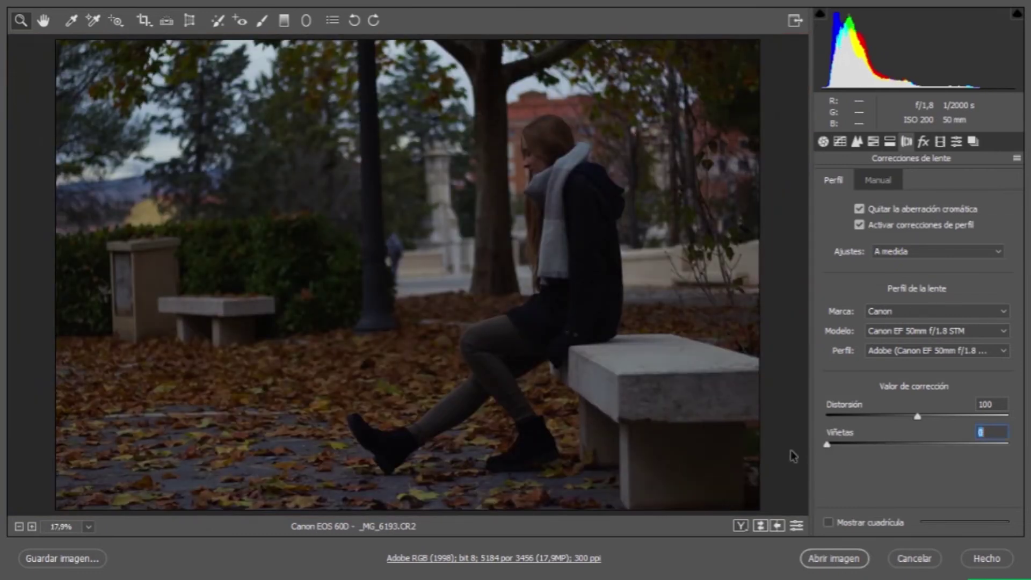
{"action": "left_click_drag", "start_coordinate": [916, 416], "coordinate": [979, 418]}
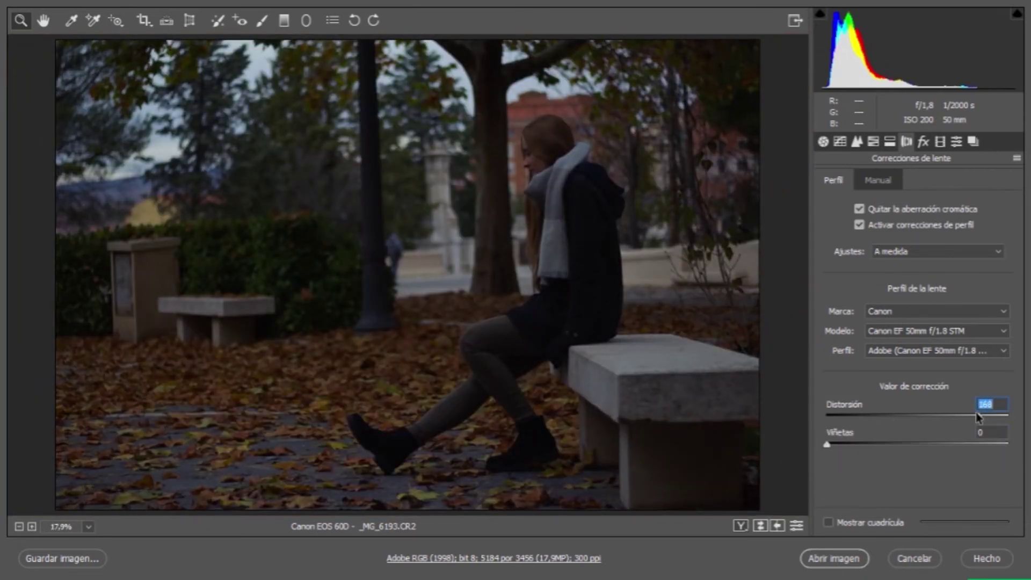
{"action": "left_click", "coordinate": [860, 225]}
{"action": "left_click", "coordinate": [859, 225]}
{"action": "left_click", "coordinate": [859, 225]}
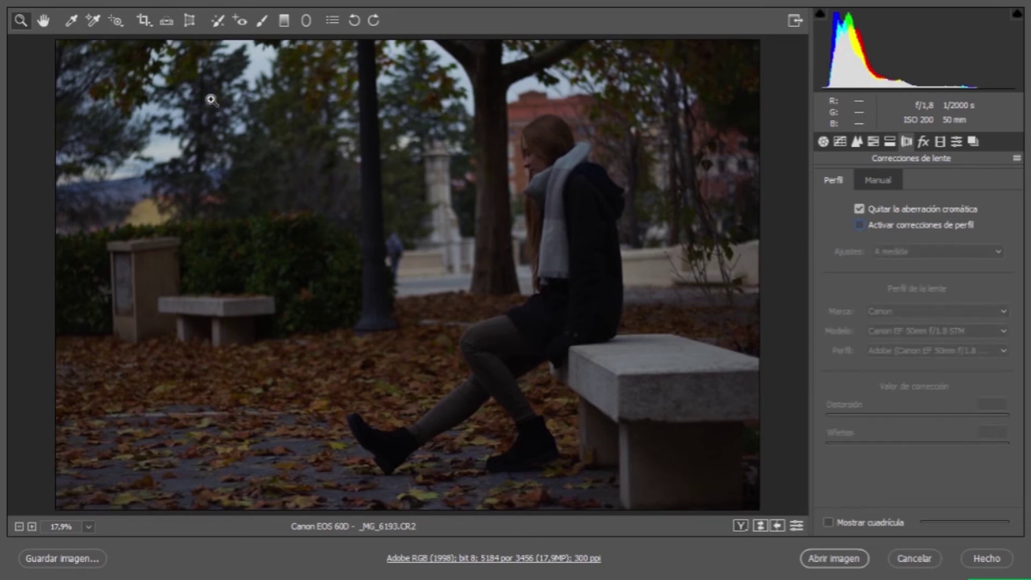
Compare the photo before and after all edits, and adjust the HSL luminance of Aguamarinas and Azules
{"action": "left_click", "coordinate": [823, 142]}
{"action": "left_click", "coordinate": [759, 526]}
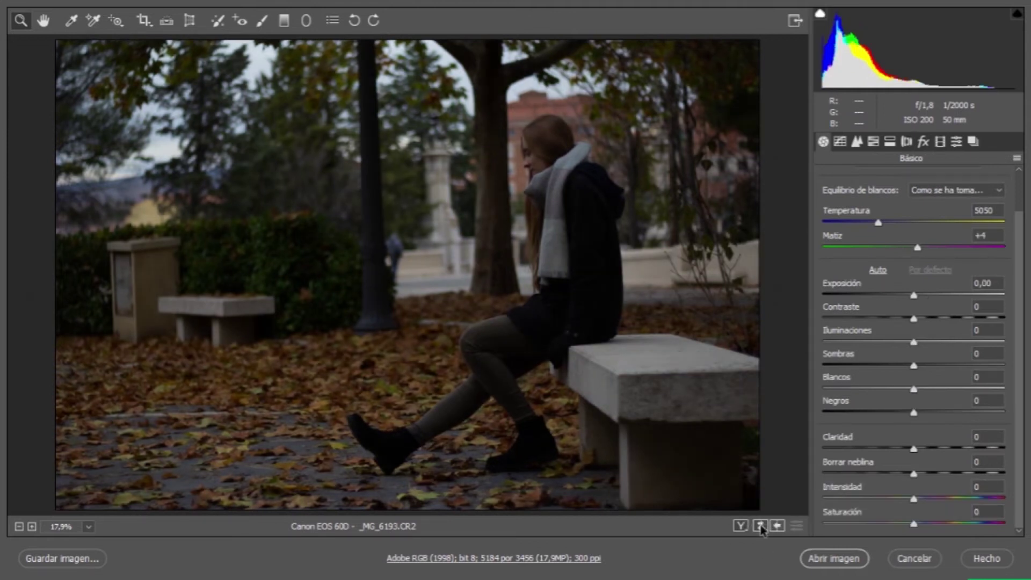
{"action": "left_click", "coordinate": [760, 527]}
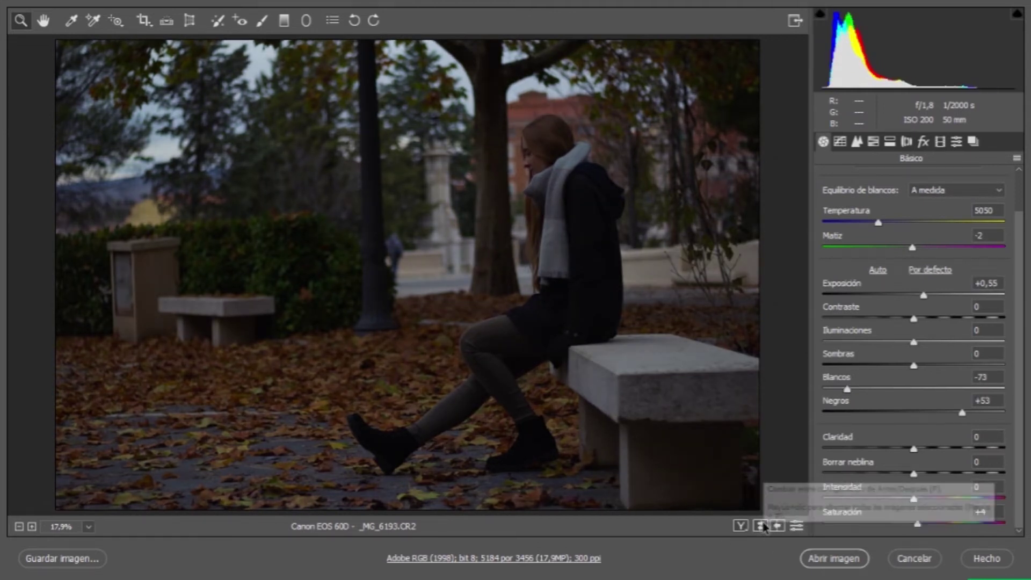
{"action": "left_click", "coordinate": [873, 141]}
{"action": "left_click_drag", "start_coordinate": [919, 337], "coordinate": [938, 365]}
{"action": "left_click", "coordinate": [888, 181]}
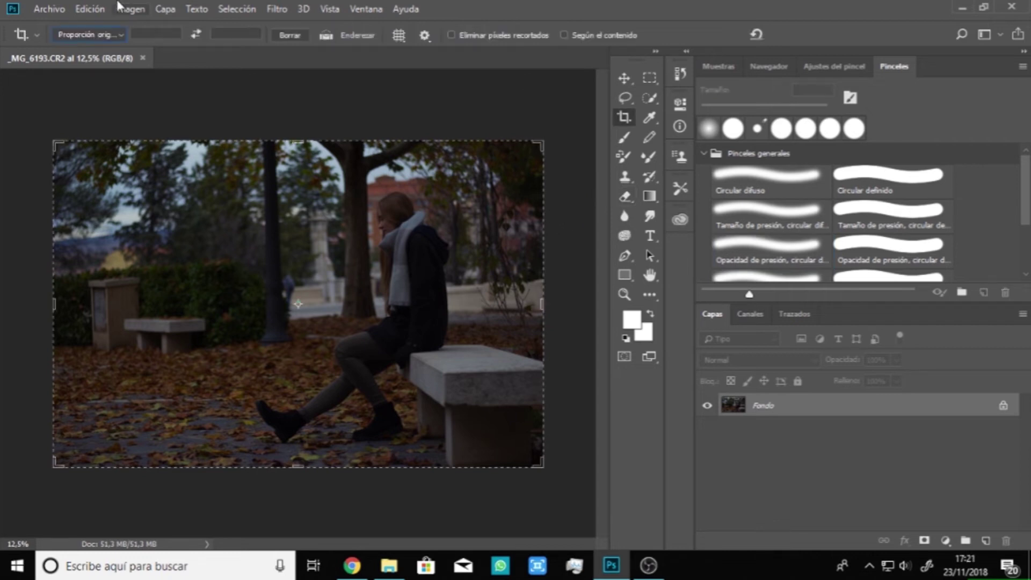
Straighten the photo by rotating it slightly clockwise with the Crop tool at its original proportions, and apply the crop
{"action": "left_click_drag", "start_coordinate": [570, 118], "coordinate": [573, 122]}
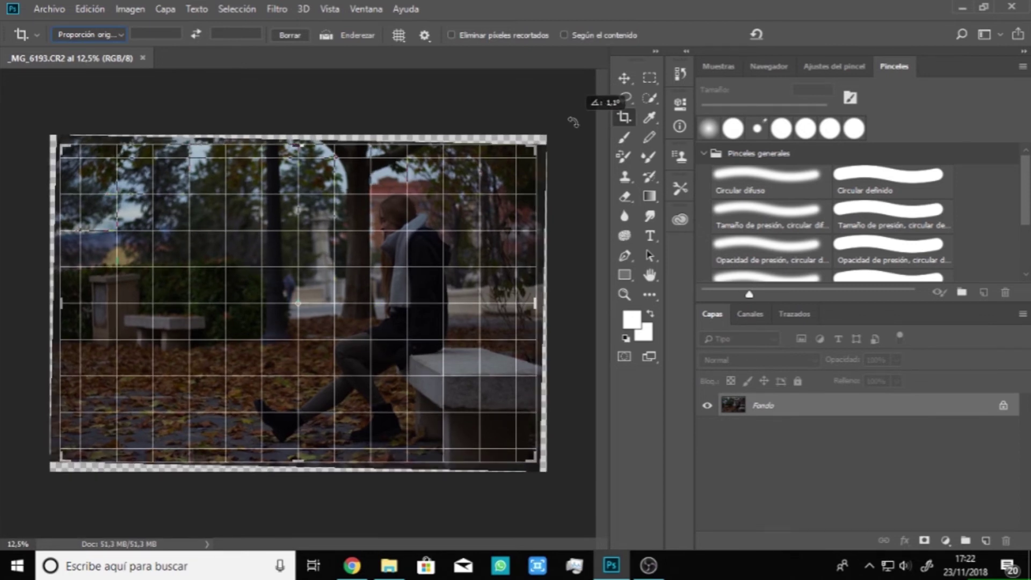
{"action": "left_click_drag", "start_coordinate": [573, 122], "coordinate": [582, 127]}
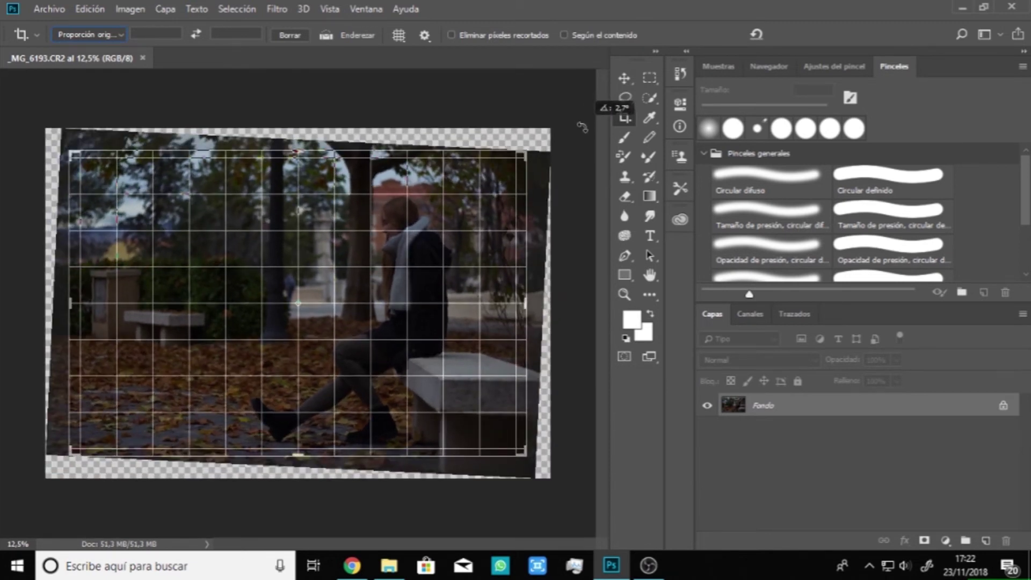
{"action": "left_click_drag", "start_coordinate": [581, 127], "coordinate": [574, 126]}
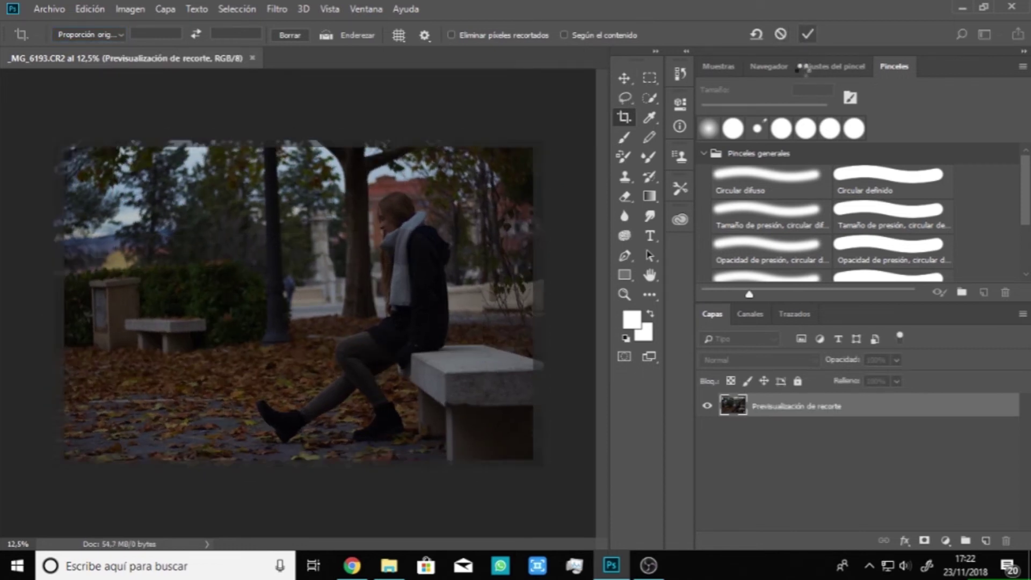
{"action": "key", "text": "Return"}
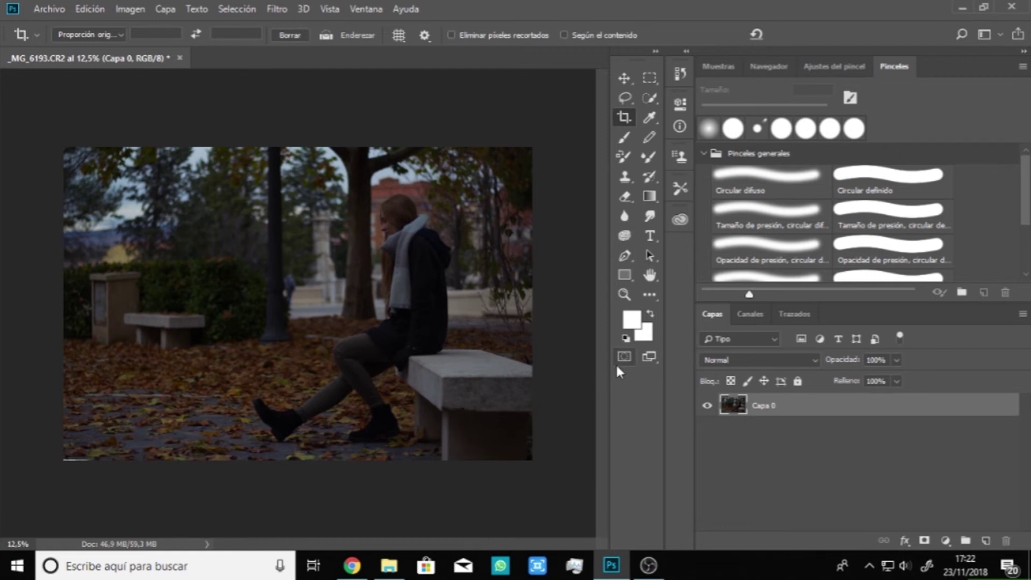
Start saving the photo under a new location, creating and opening a folder named ok inside fotos 4
{"action": "left_click", "coordinate": [49, 10]}
{"action": "left_click", "coordinate": [161, 178]}
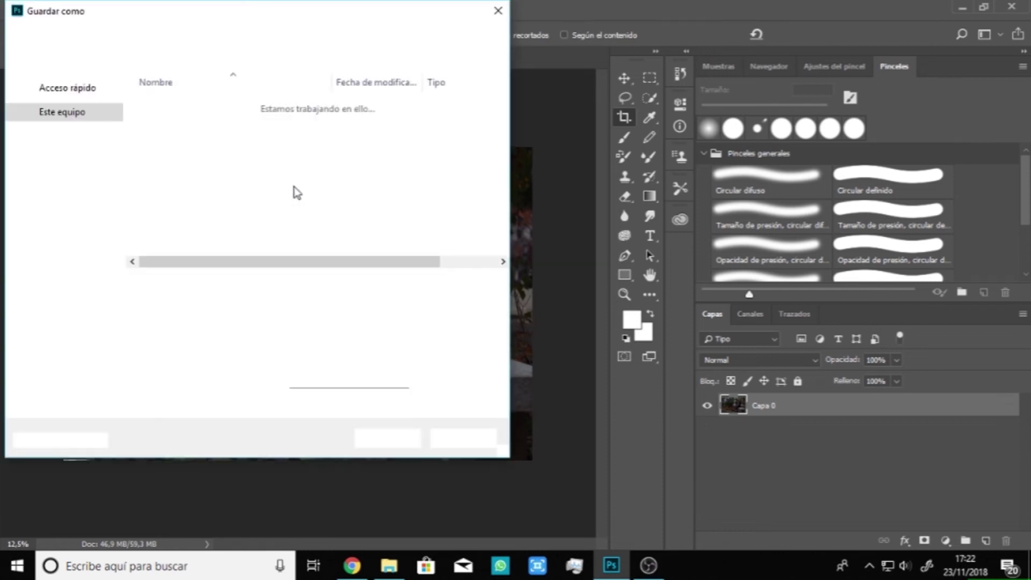
{"action": "right_click", "coordinate": [243, 188]}
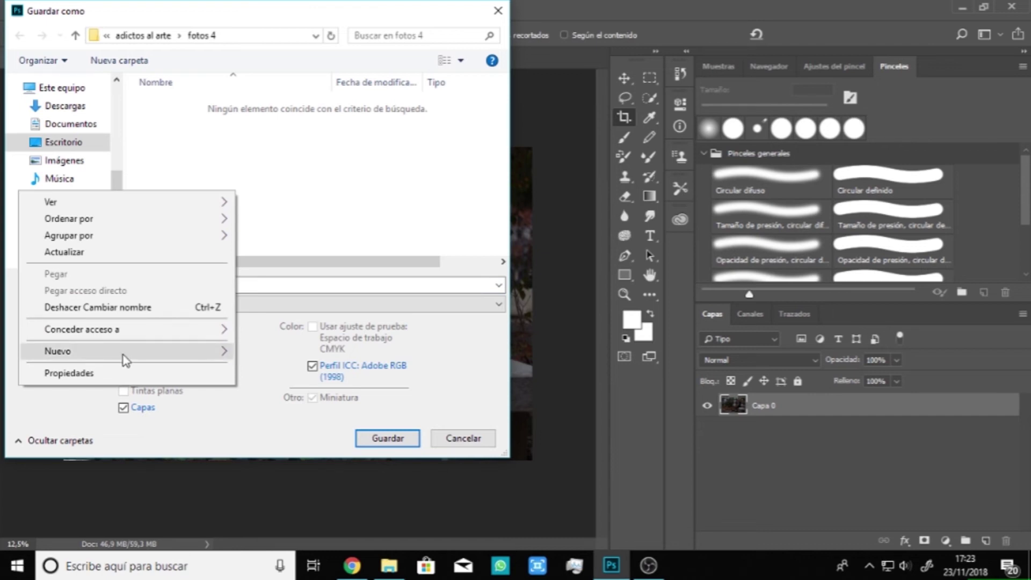
{"action": "mouse_move", "coordinate": [189, 333]}
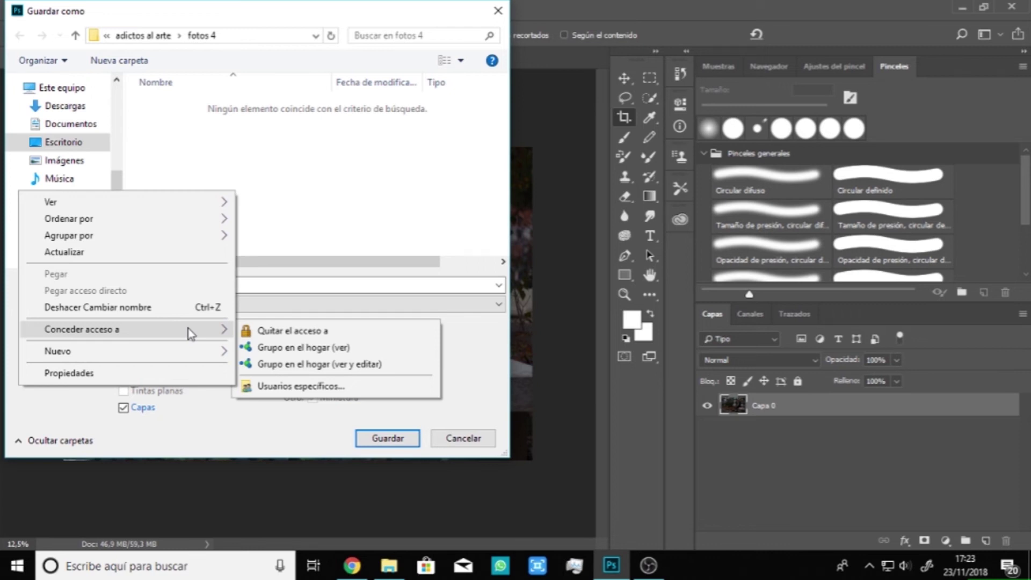
{"action": "mouse_move", "coordinate": [134, 351]}
{"action": "left_click", "coordinate": [269, 354]}
{"action": "type", "text": "ok"}
{"action": "left_click", "coordinate": [139, 105]}
{"action": "double_click", "coordinate": [163, 106]}
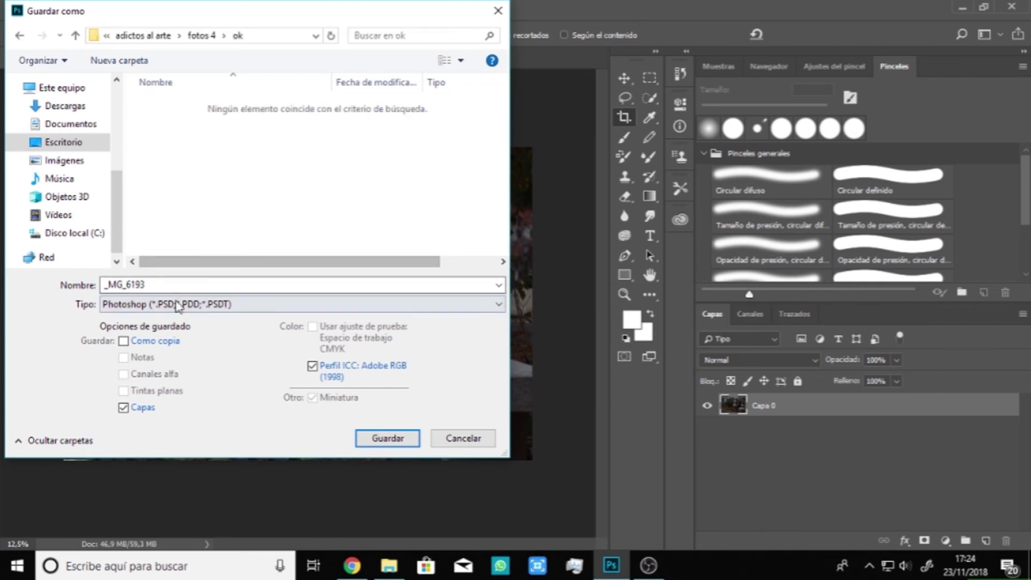
Save the photo as a JPEG named _MG_6193 in the ok folder and accept the JPEG options
{"action": "left_click", "coordinate": [301, 304]}
{"action": "left_click", "coordinate": [187, 448]}
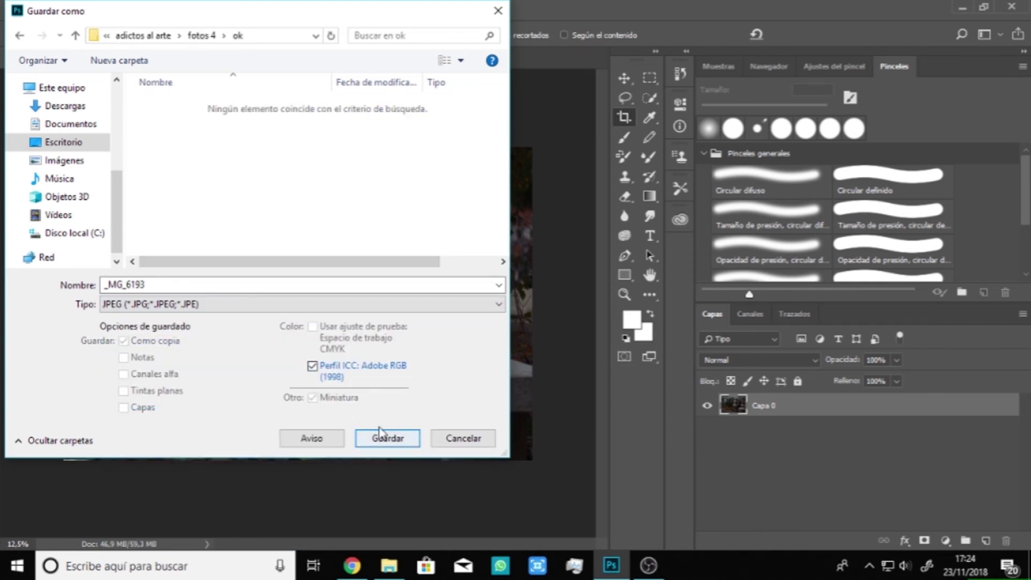
{"action": "left_click", "coordinate": [380, 438]}
{"action": "left_click", "coordinate": [459, 120]}
{"action": "left_click", "coordinate": [459, 120]}
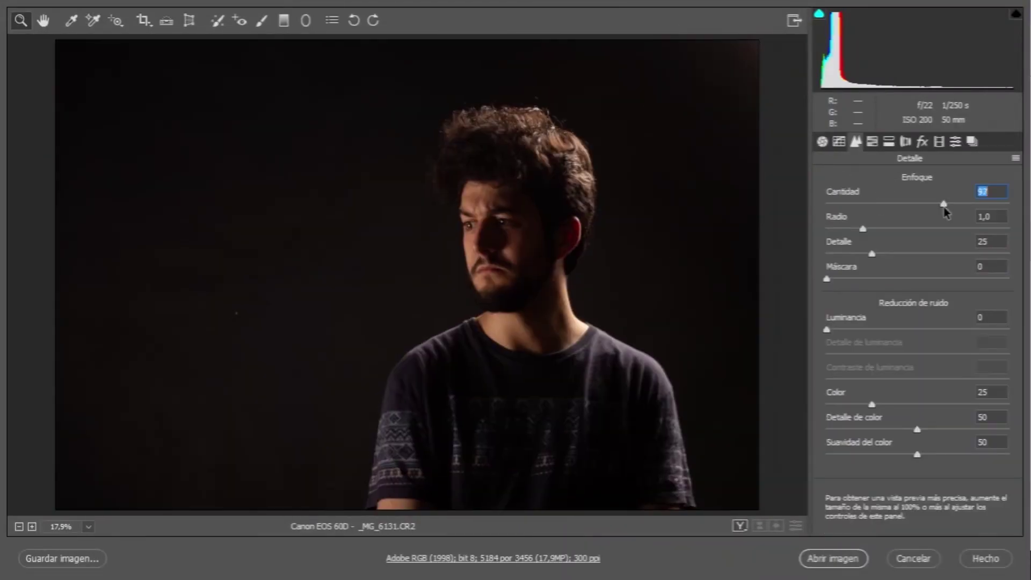
Set the dark portrait's Temperatura to 5900, Negros to +64, Blancos to -65 and Sombras to +100
{"action": "left_click_drag", "start_coordinate": [479, 214], "coordinate": [510, 233]}
{"action": "right_click", "coordinate": [556, 206]}
{"action": "left_click", "coordinate": [542, 306]}
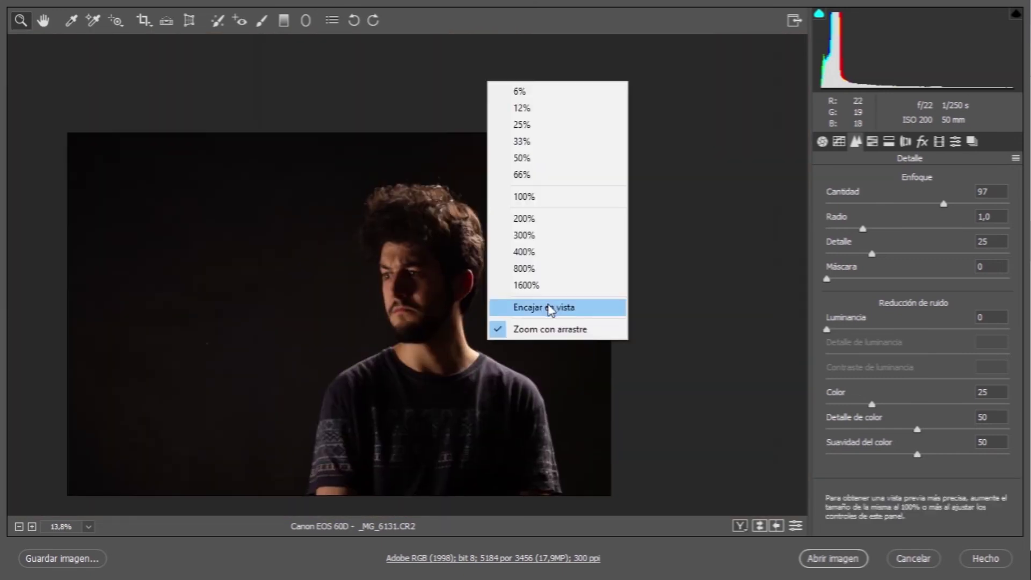
{"action": "key", "text": "ctrl+alt+1"}
{"action": "mouse_move", "coordinate": [906, 265]}
{"action": "left_mouse_down"}
{"action": "mouse_move", "coordinate": [886, 272]}
{"action": "mouse_move", "coordinate": [936, 267]}
{"action": "mouse_move", "coordinate": [893, 267]}
{"action": "left_mouse_up"}
{"action": "left_click_drag", "start_coordinate": [912, 456], "coordinate": [969, 443]}
{"action": "key", "text": "shift+Tab"}
{"action": "type", "text": "-100"}
{"action": "key", "text": "Return"}
{"action": "left_click_drag", "start_coordinate": [821, 433], "coordinate": [854, 433]}
{"action": "left_click_drag", "start_coordinate": [913, 409], "coordinate": [984, 412]}
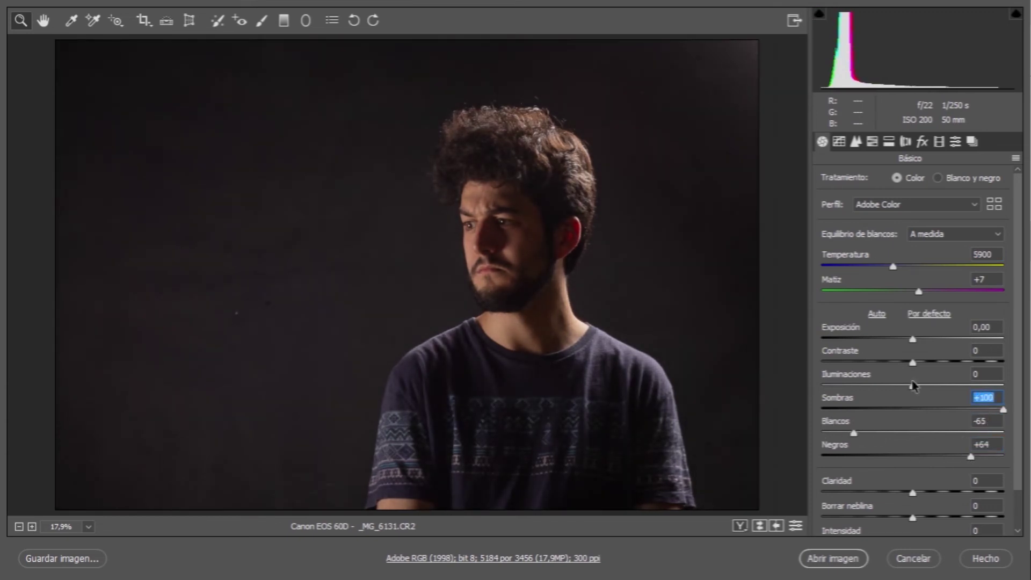
Shape the portrait's RGB point curve into an S by lowering the shadows and raising the highlights
{"action": "left_click", "coordinate": [839, 141]}
{"action": "left_click_drag", "start_coordinate": [866, 399], "coordinate": [869, 414]}
{"action": "left_click", "coordinate": [984, 282]}
{"action": "left_click_drag", "start_coordinate": [930, 344], "coordinate": [944, 292]}
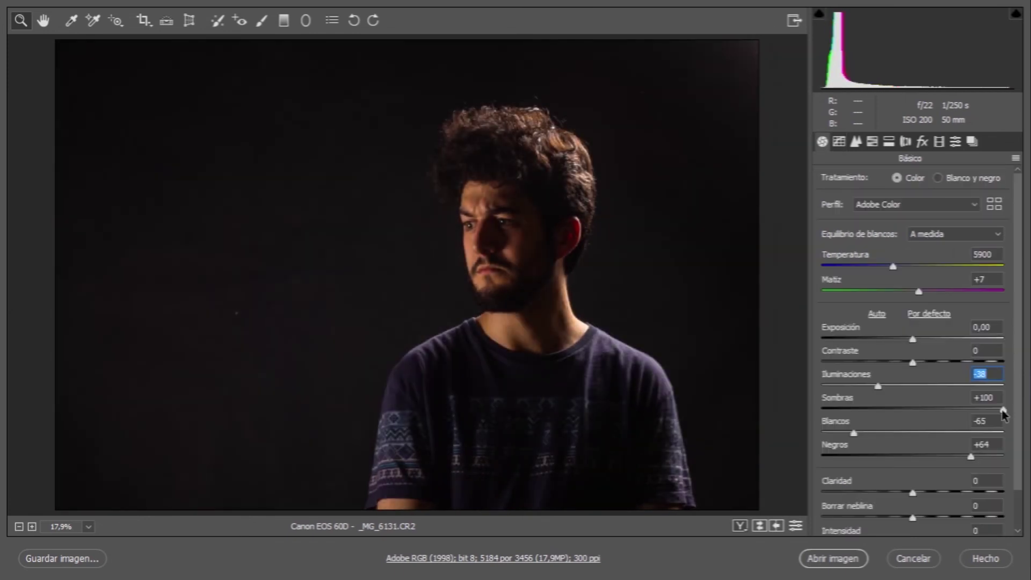
Set Iluminaciones to -38, Temperatura to 4750 and Negros to +100, and lower the Sombras
{"action": "left_click_drag", "start_coordinate": [1004, 412], "coordinate": [954, 409]}
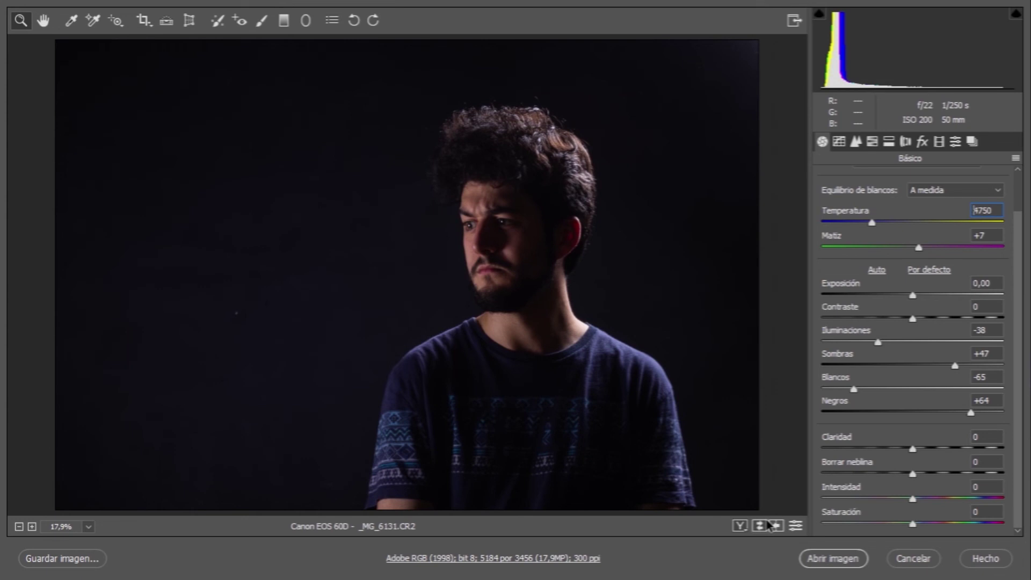
{"action": "left_click_drag", "start_coordinate": [955, 365], "coordinate": [950, 365]}
{"action": "left_click_drag", "start_coordinate": [970, 412], "coordinate": [1003, 411]}
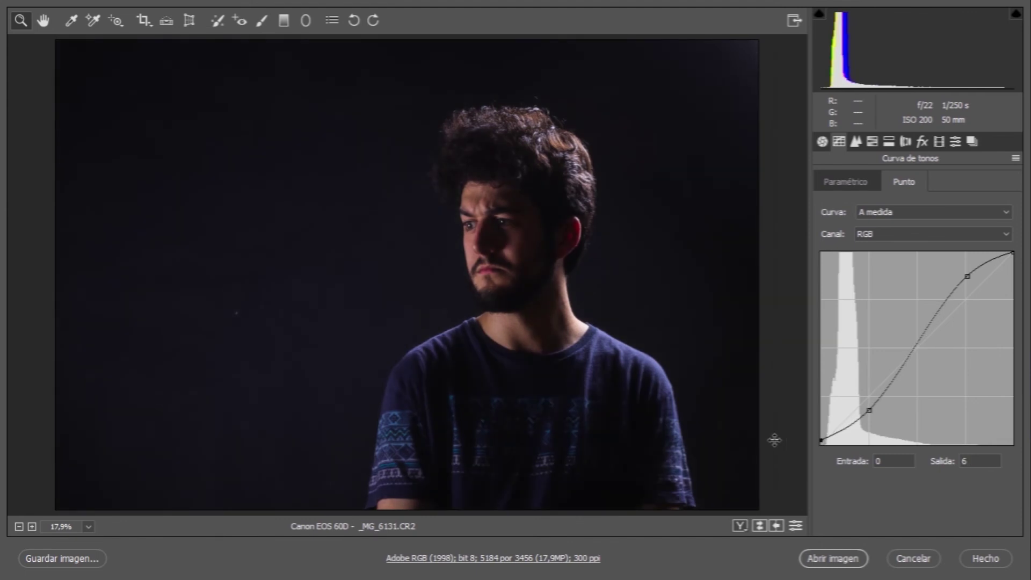
Pull down the Rojo, Verde and Azul channel curves, with the Verde point near input 107, output 91
{"action": "left_click", "coordinate": [882, 235]}
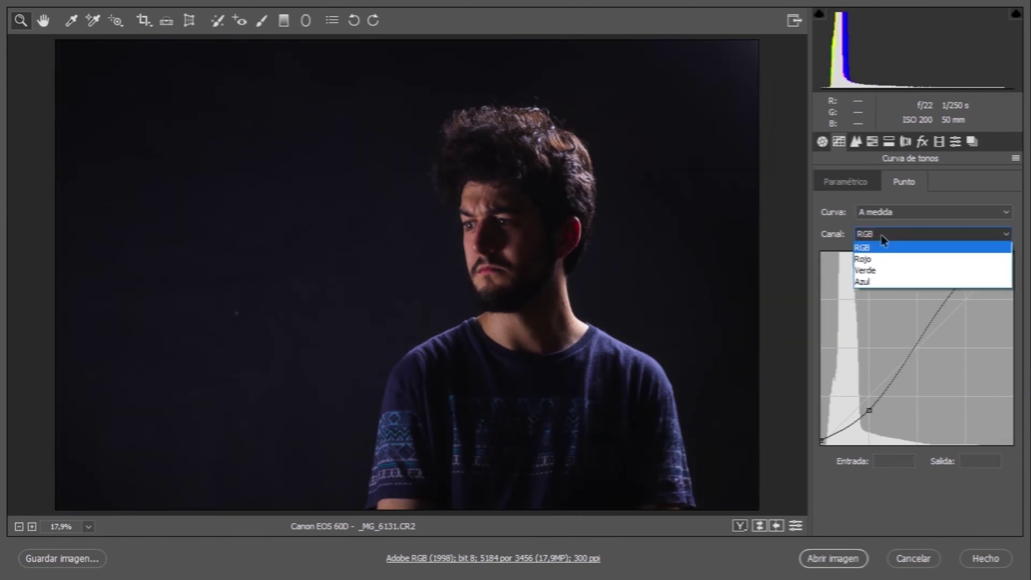
{"action": "left_click", "coordinate": [864, 270]}
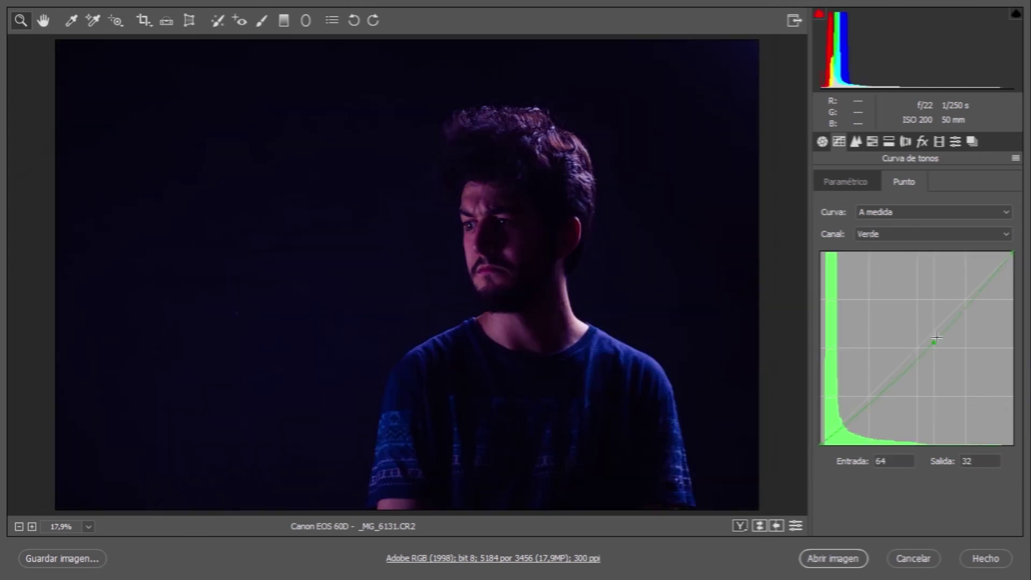
{"action": "left_click_drag", "start_coordinate": [936, 338], "coordinate": [901, 375]}
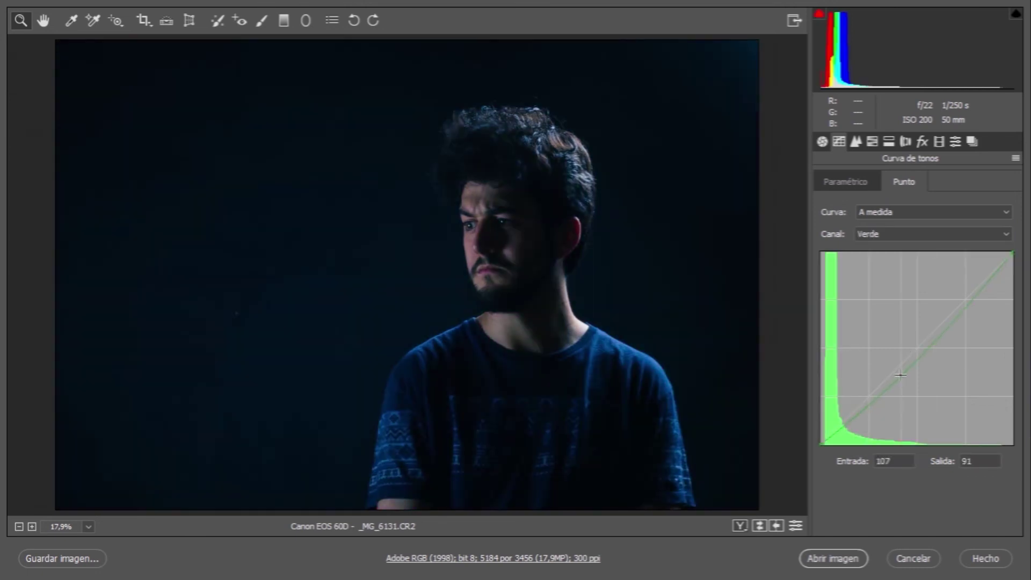
{"action": "key", "text": "Down"}
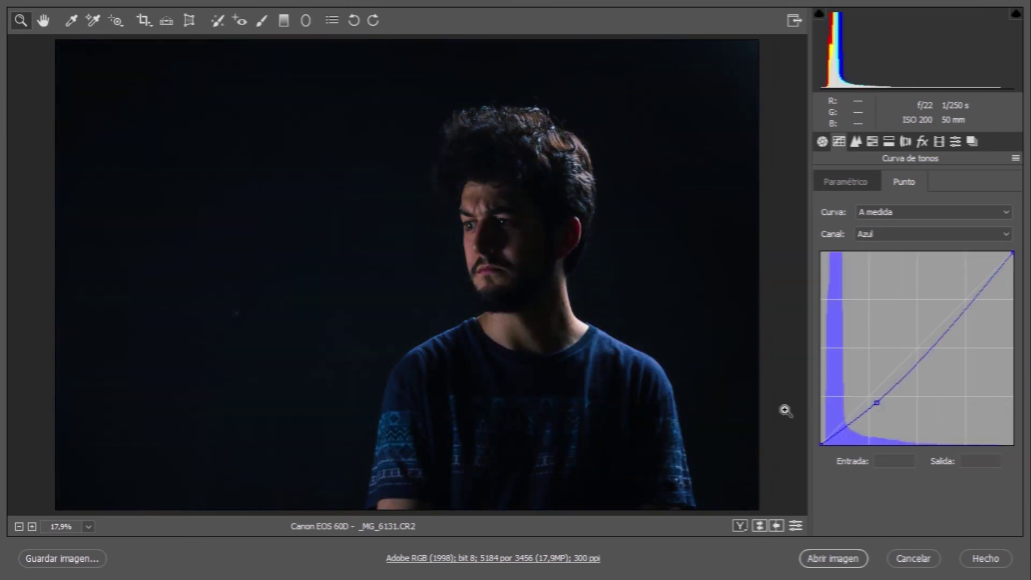
Set the parametric tone curve's Iluminaciones to +40 and Oscuros to +37
{"action": "left_click", "coordinate": [872, 141]}
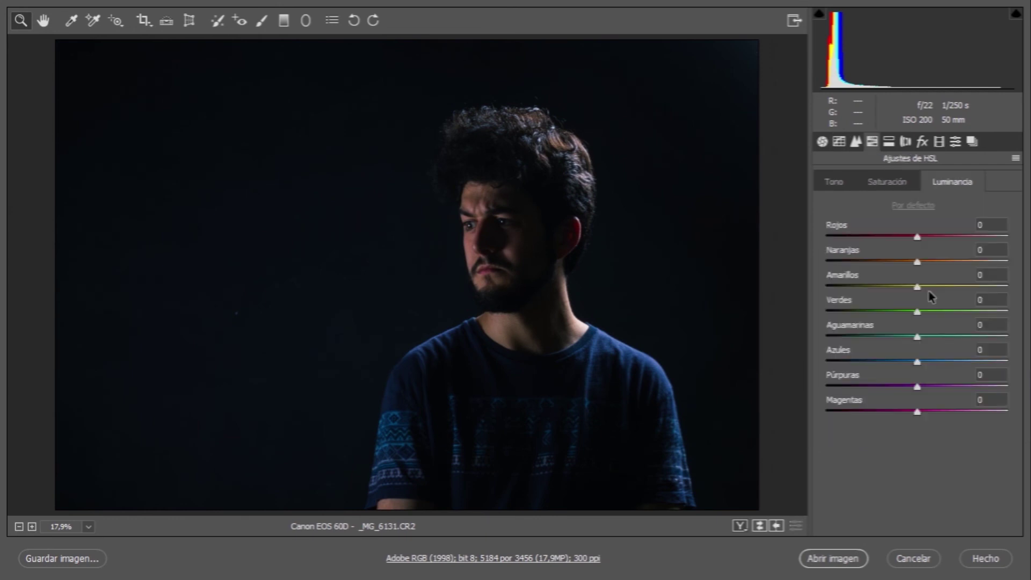
{"action": "left_click", "coordinate": [839, 141]}
{"action": "left_click", "coordinate": [845, 182]}
{"action": "left_click_drag", "start_coordinate": [917, 427], "coordinate": [953, 426]}
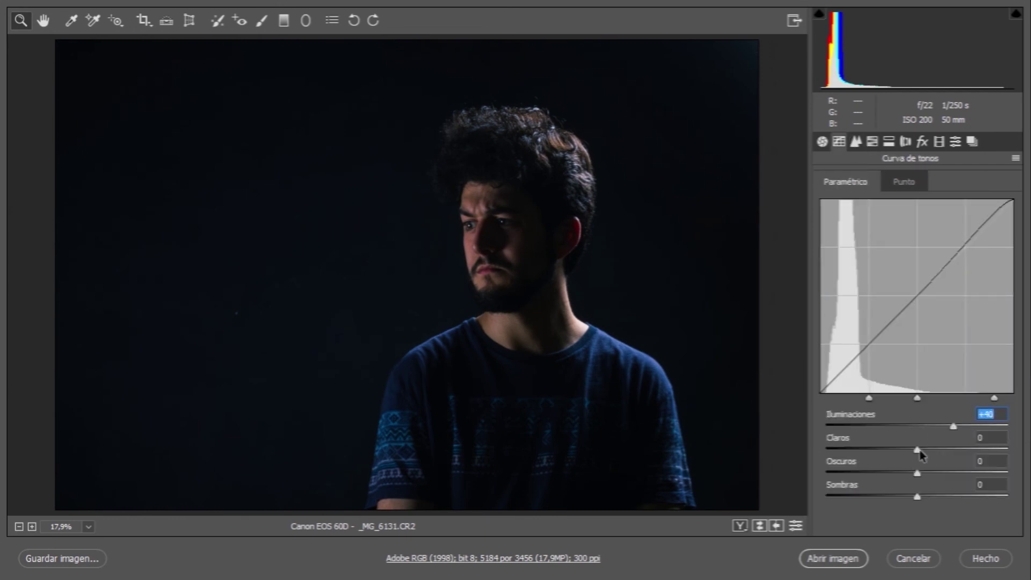
{"action": "left_click_drag", "start_coordinate": [917, 472], "coordinate": [950, 473]}
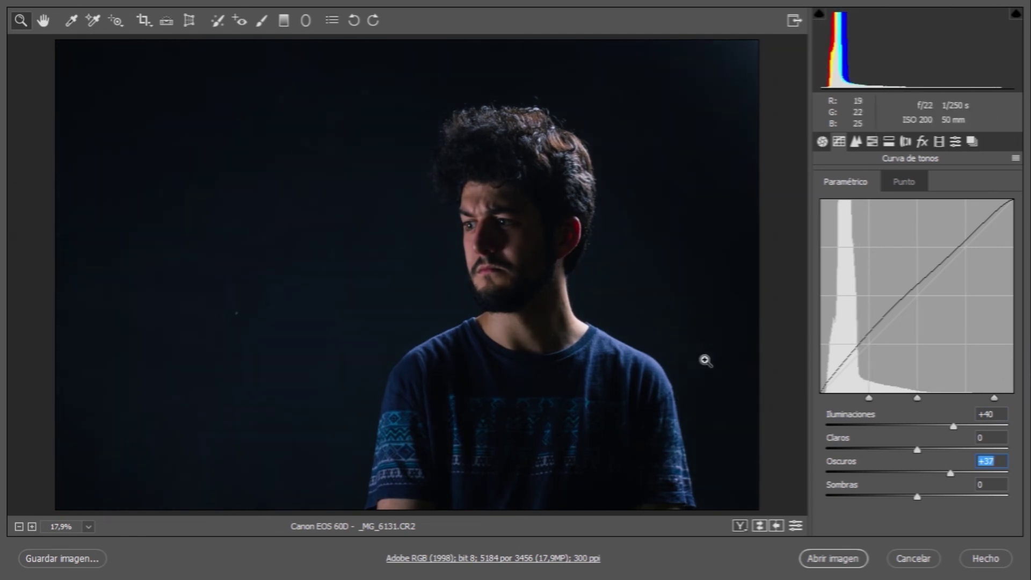
Refine the Azul channel curve with a shadow point at input 28, output 16, and reposition its midtone and highlight points
{"action": "left_click", "coordinate": [904, 182]}
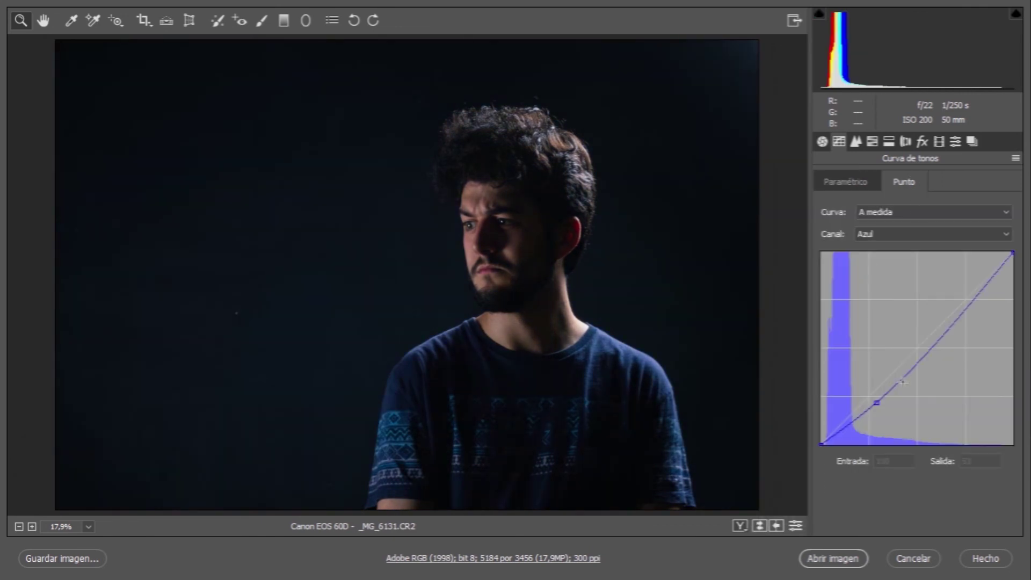
{"action": "left_click_drag", "start_coordinate": [911, 362], "coordinate": [931, 350]}
{"action": "left_click_drag", "start_coordinate": [841, 433], "coordinate": [841, 433]}
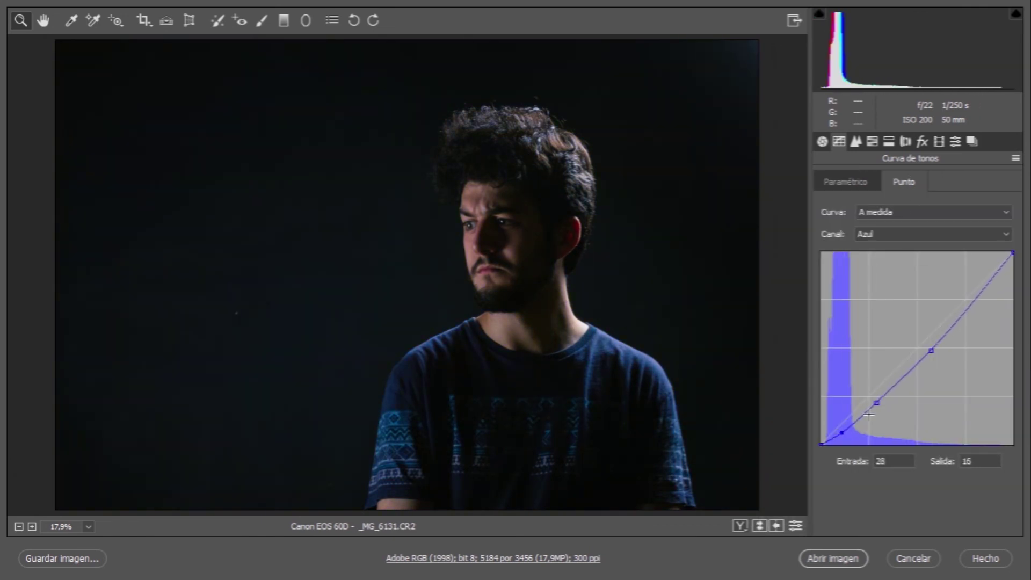
{"action": "left_click_drag", "start_coordinate": [876, 403], "coordinate": [872, 410]}
{"action": "left_click_drag", "start_coordinate": [931, 350], "coordinate": [952, 323]}
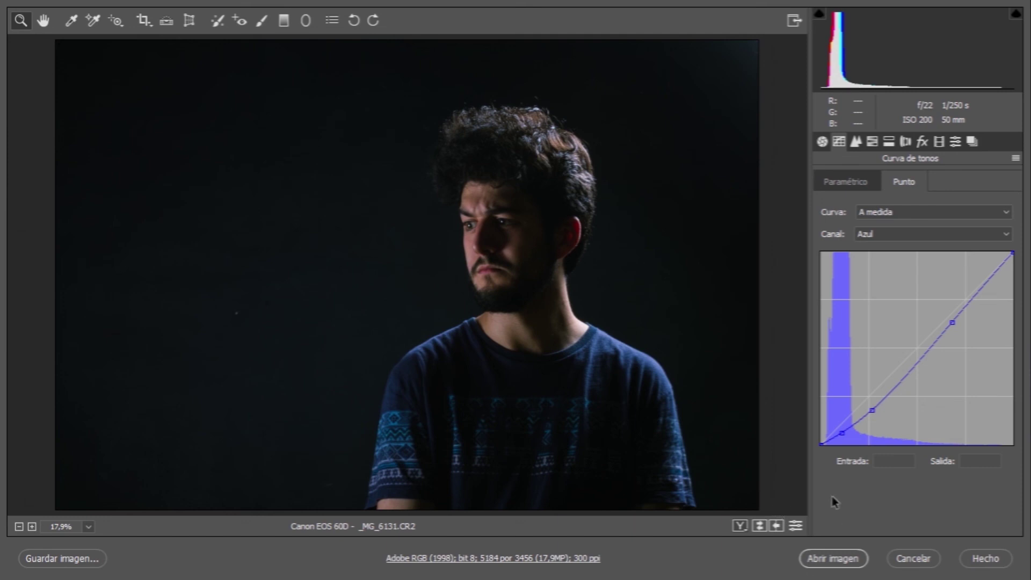
Reshape the RGB curve with added shadow and midtone points, one at input 80, output 71, and lower its white point to output 245
{"action": "left_click", "coordinate": [856, 142]}
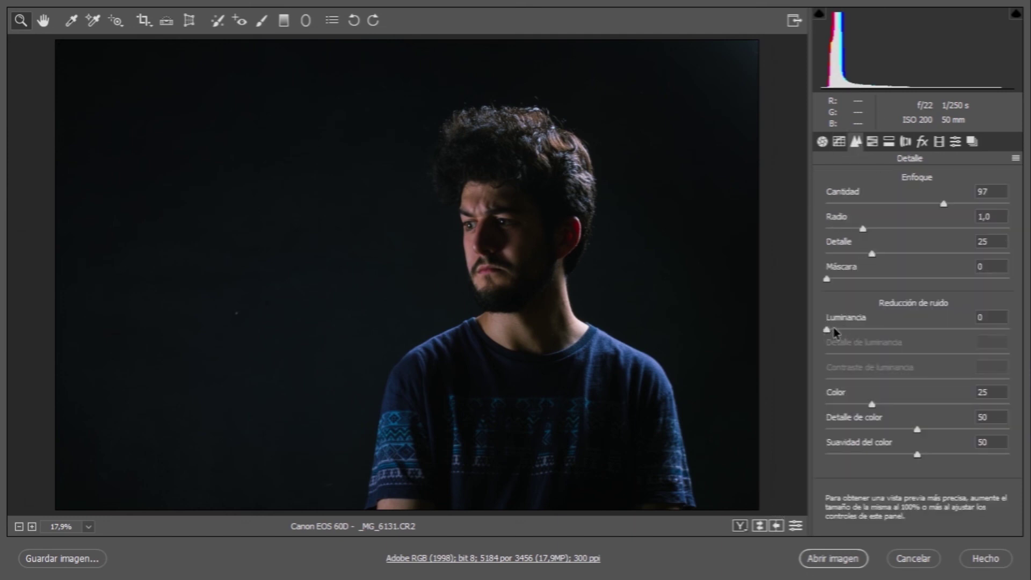
{"action": "key", "text": "ctrl+alt+2"}
{"action": "left_click", "coordinate": [861, 232]}
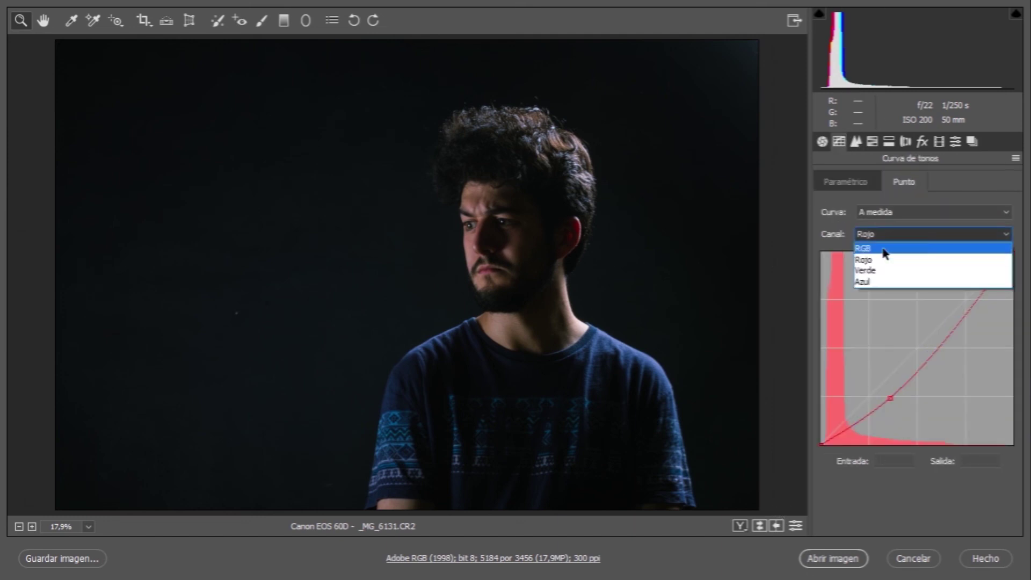
{"action": "left_click", "coordinate": [870, 242]}
{"action": "mouse_move", "coordinate": [914, 355]}
{"action": "left_mouse_down"}
{"action": "mouse_move", "coordinate": [902, 336]}
{"action": "mouse_move", "coordinate": [924, 344]}
{"action": "left_mouse_up"}
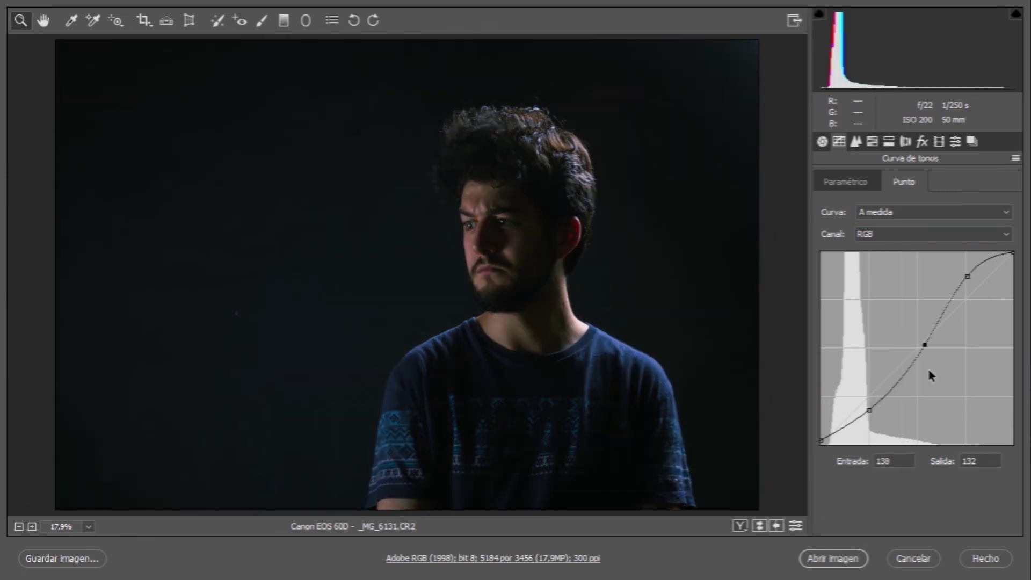
{"action": "left_click_drag", "start_coordinate": [869, 410], "coordinate": [858, 396]}
{"action": "left_click_drag", "start_coordinate": [821, 442], "coordinate": [813, 439]}
{"action": "left_click", "coordinate": [842, 427]}
{"action": "mouse_move", "coordinate": [857, 398]}
{"action": "left_mouse_down"}
{"action": "mouse_move", "coordinate": [877, 406]}
{"action": "mouse_move", "coordinate": [876, 397]}
{"action": "left_mouse_up"}
{"action": "left_click", "coordinate": [906, 353]}
{"action": "left_click_drag", "start_coordinate": [841, 427], "coordinate": [881, 391]}
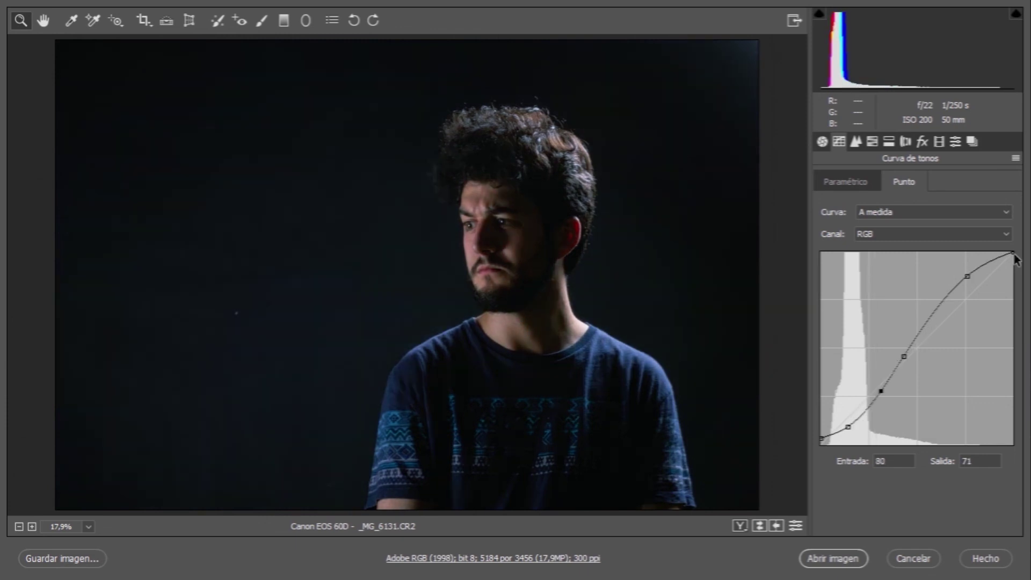
{"action": "left_click_drag", "start_coordinate": [1014, 254], "coordinate": [1012, 259]}
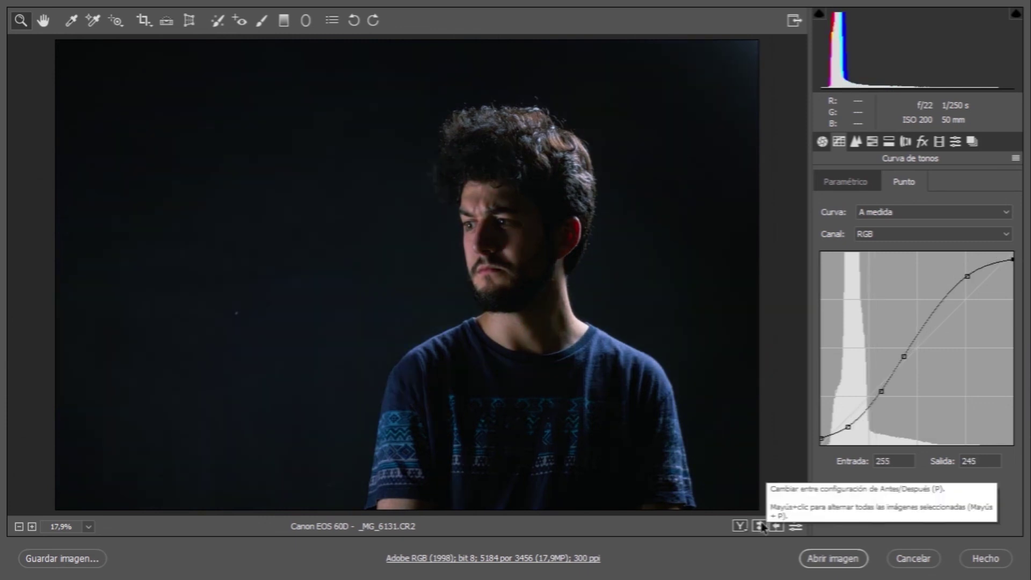
Set the portrait's Temperatura to 4900 and open the developed photo as a Photoshop document
{"action": "key", "text": "ctrl+alt+1"}
{"action": "left_click_drag", "start_coordinate": [883, 225], "coordinate": [876, 224]}
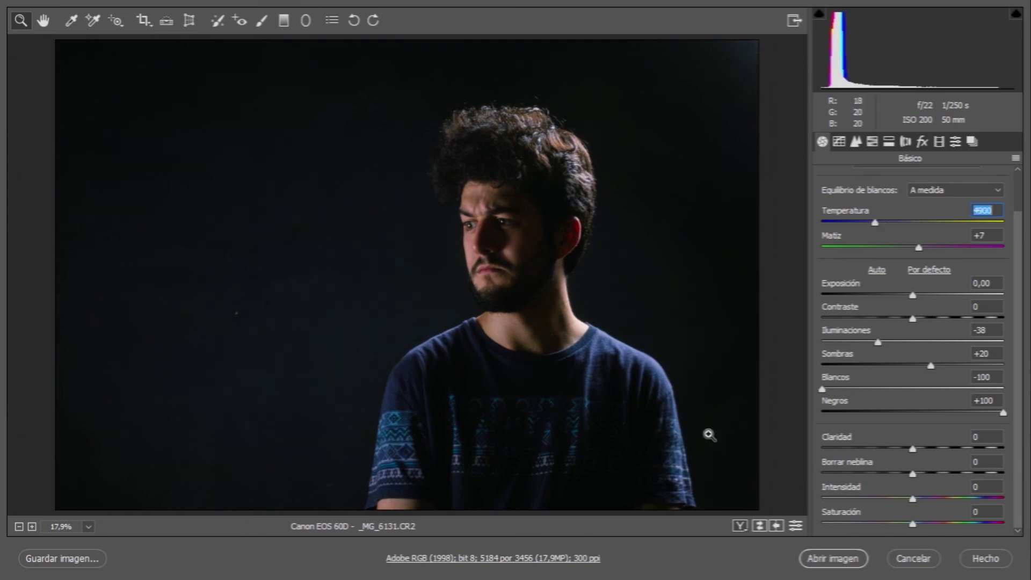
{"action": "left_click", "coordinate": [855, 141]}
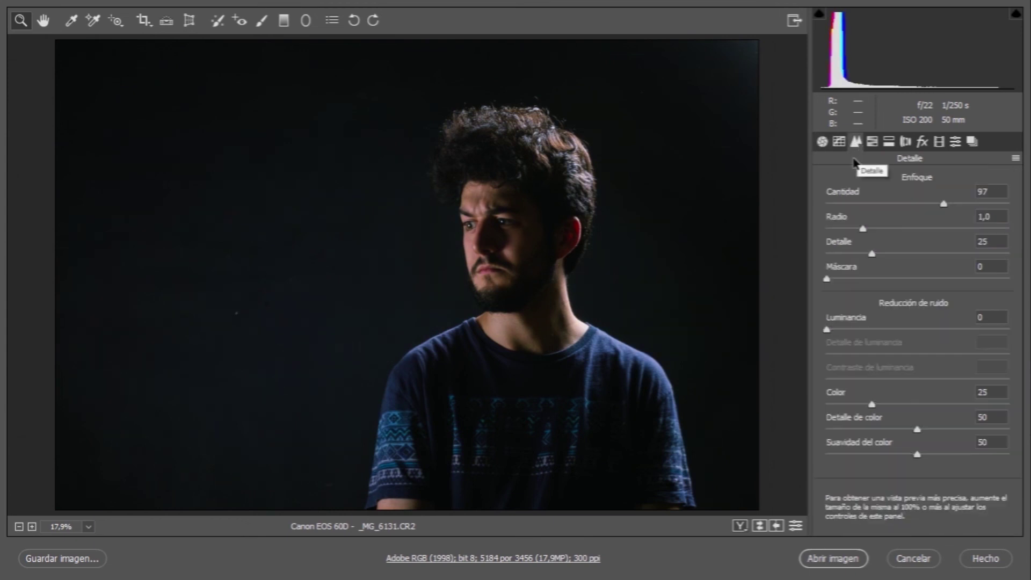
{"action": "left_click_drag", "start_coordinate": [447, 220], "coordinate": [968, 210]}
{"action": "key", "text": "ctrl+0"}
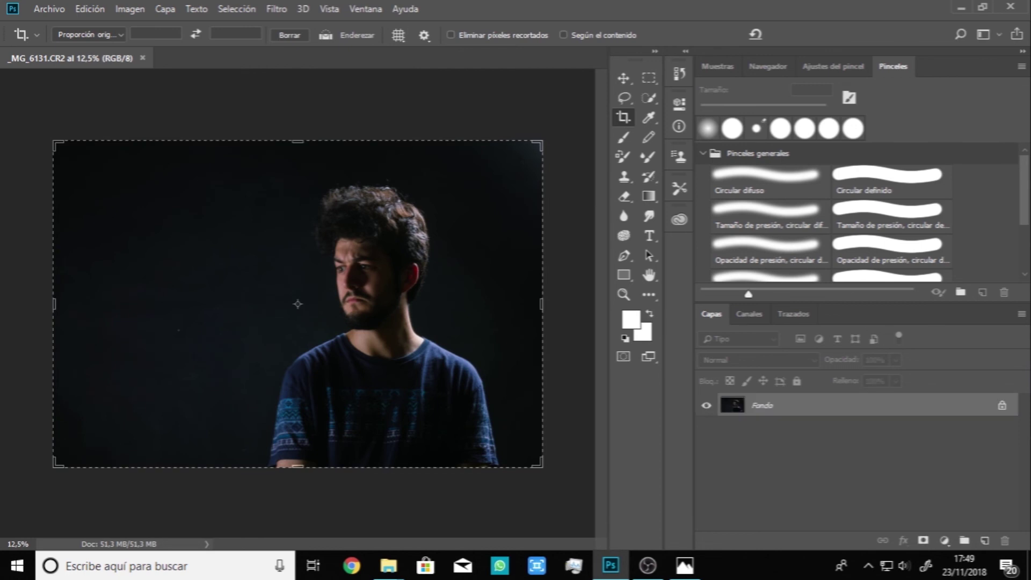
Save the developed portrait as a JPEG with Calidad 12 (Máxima) and the Línea de base ("Estándar") format
{"action": "left_click", "coordinate": [49, 8]}
{"action": "left_click", "coordinate": [72, 176]}
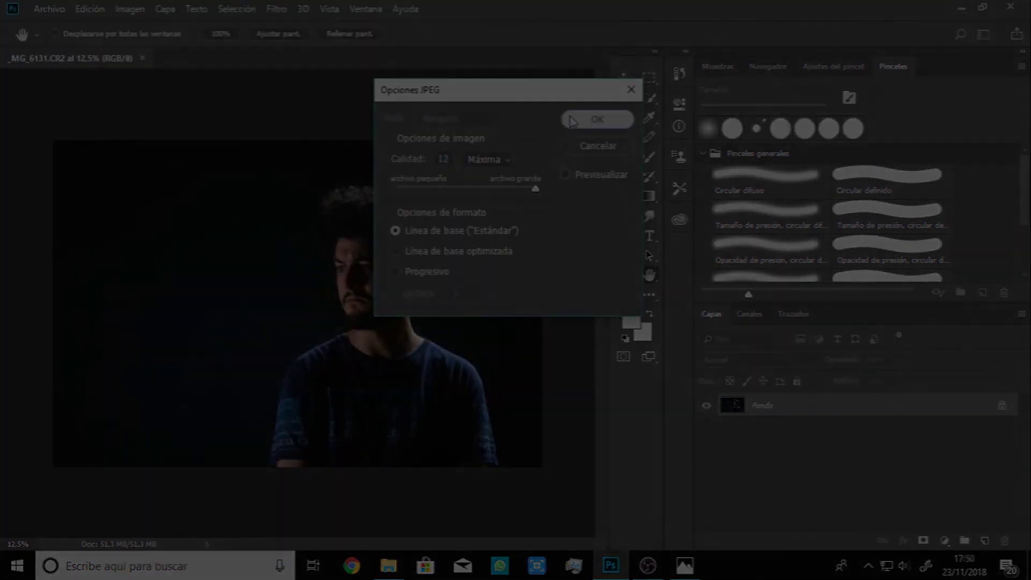